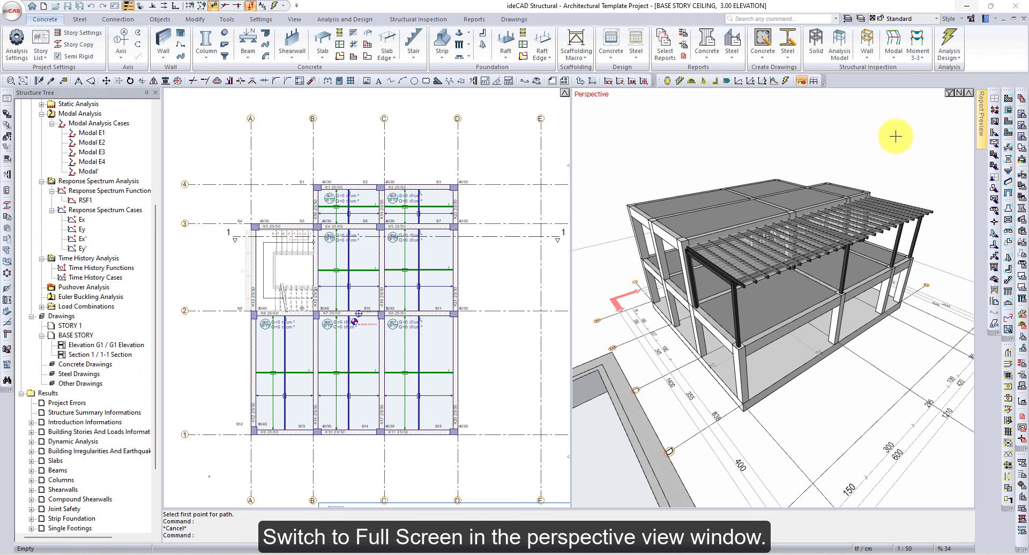
# Maximize the perspective view, turn off fast drawing, and start a stiffened baseplate near column D-1.
pyautogui.click(969, 94)
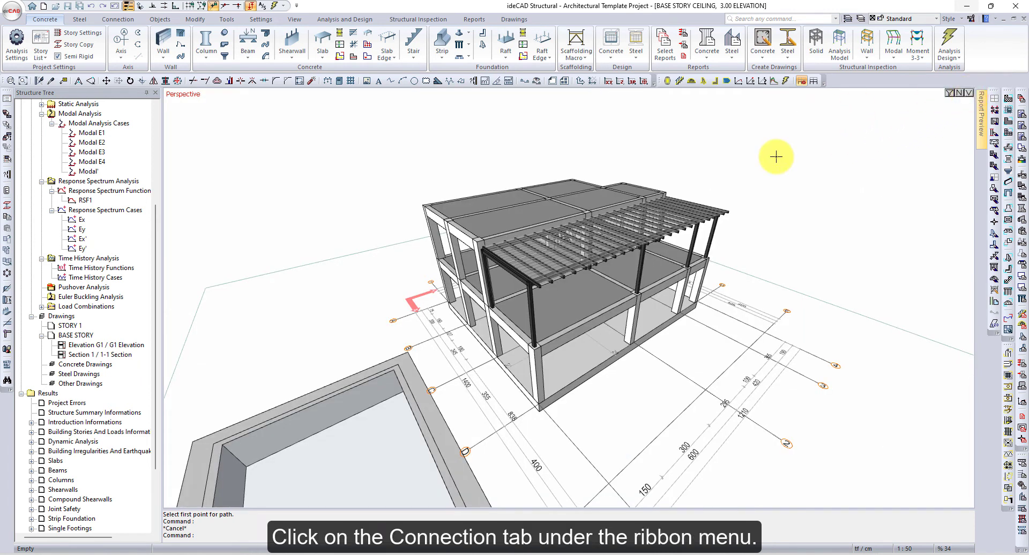
pyautogui.click(118, 22)
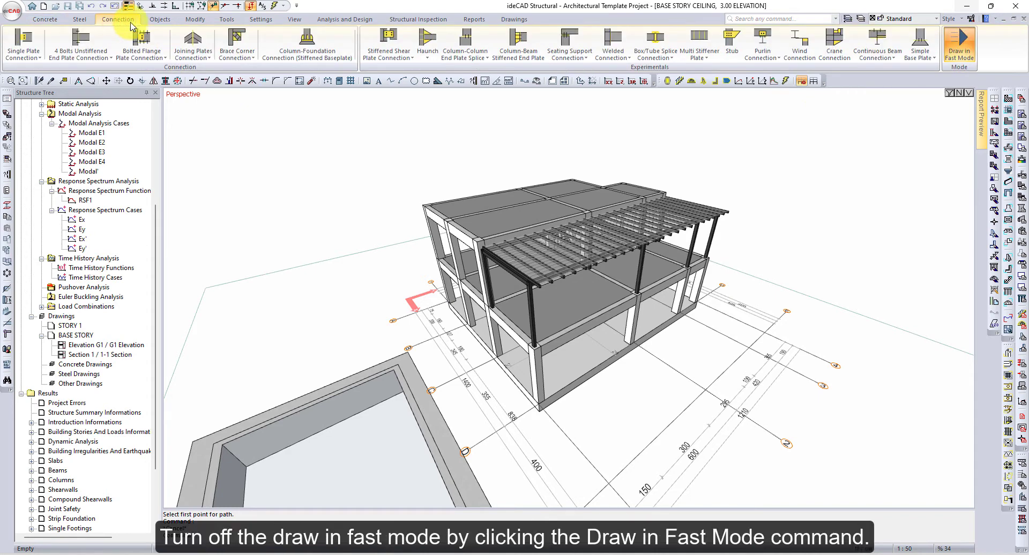
pyautogui.click(959, 39)
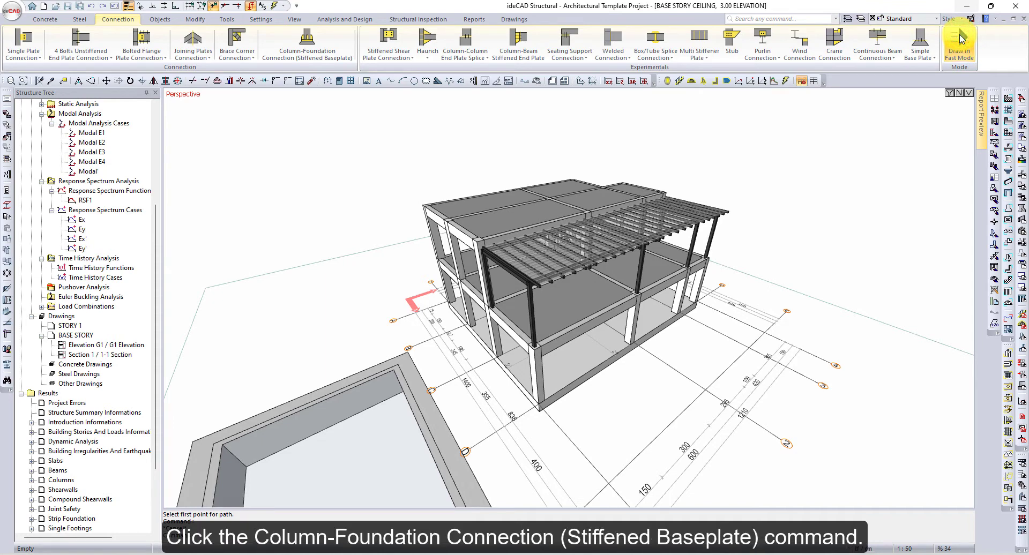
pyautogui.click(321, 51)
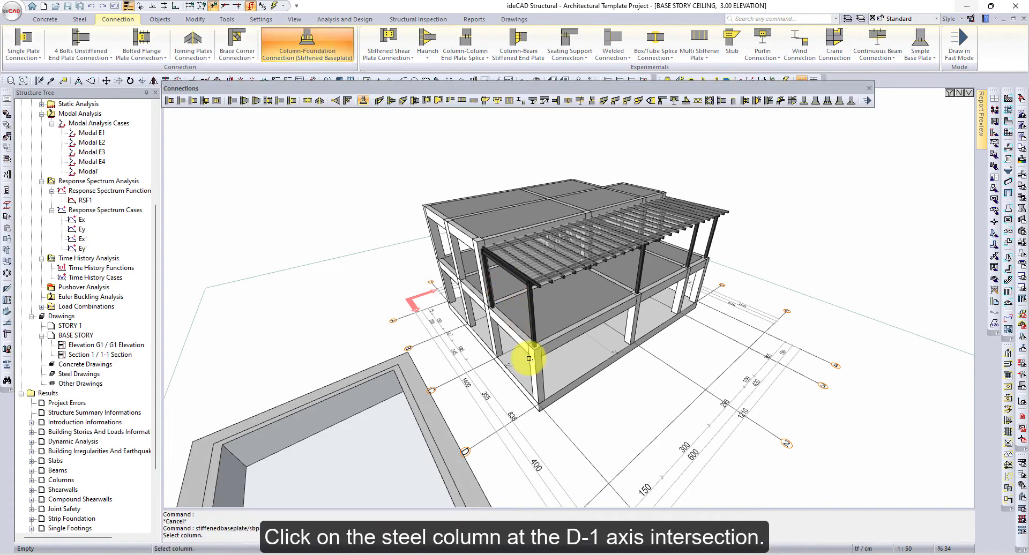
pyautogui.moveTo(525, 356); pyautogui.dragTo(521, 310, button='middle')
# Pick the D-1 steel column and set no stiffeners in both primary and secondary directions.
pyautogui.click(523, 295)
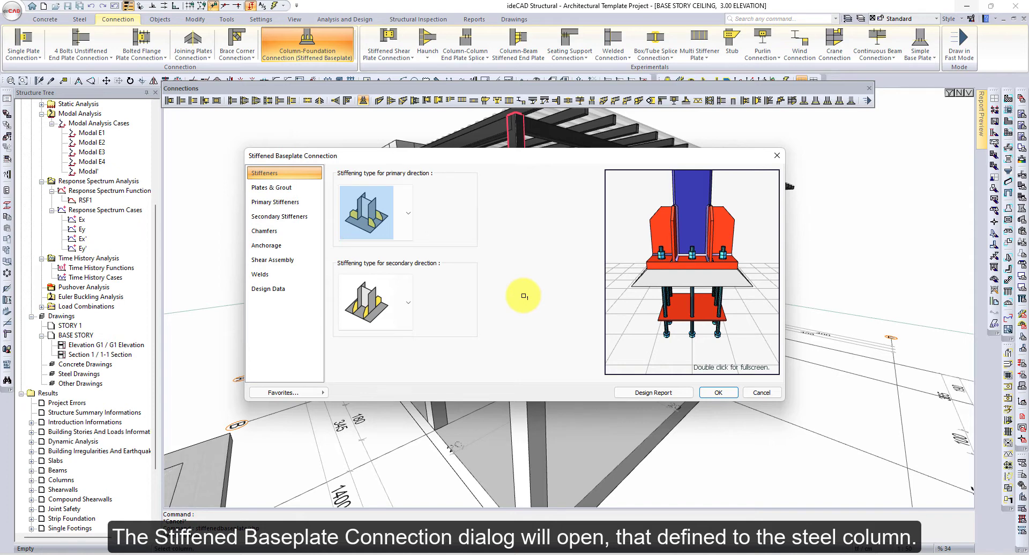
pyautogui.click(407, 211)
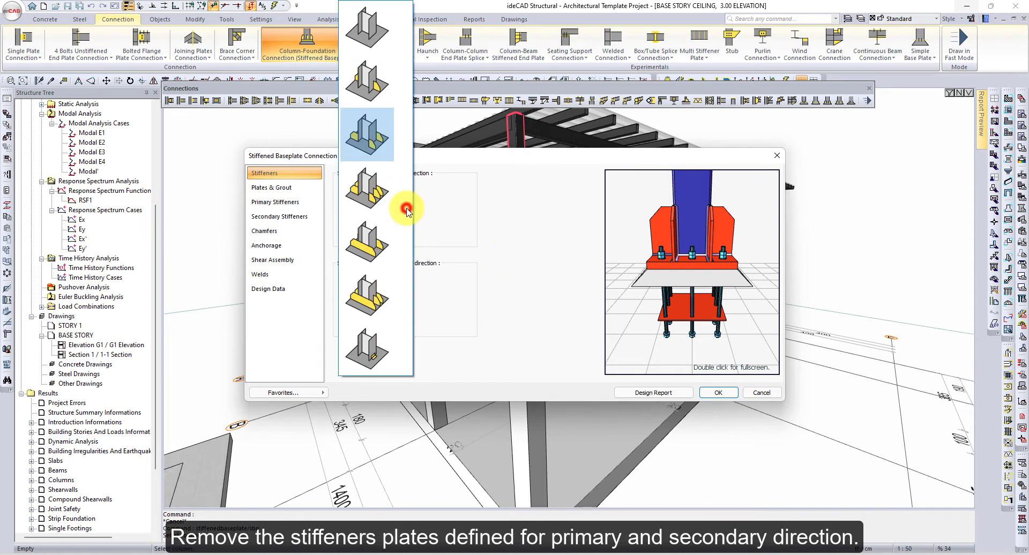
pyautogui.click(374, 32)
pyautogui.click(407, 315)
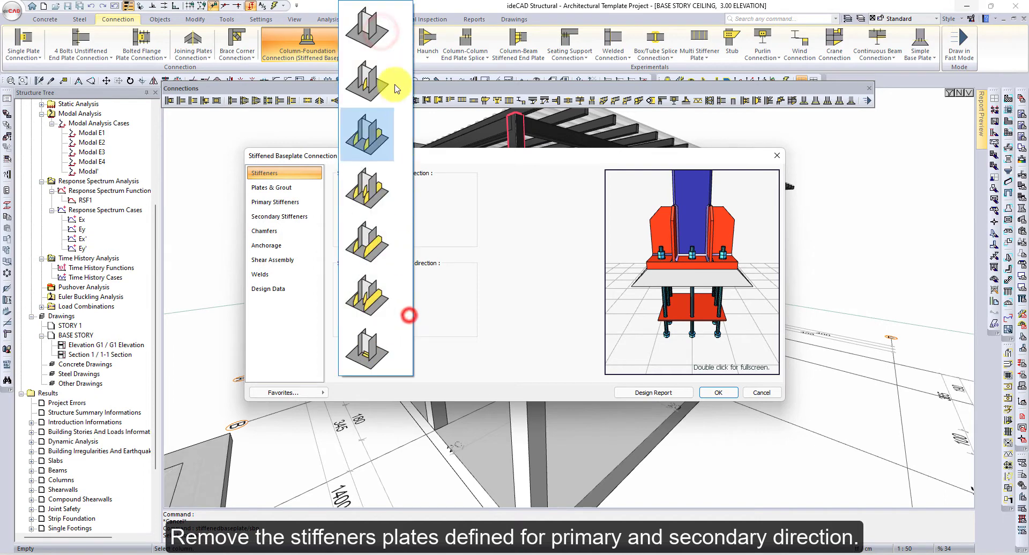
pyautogui.click(382, 39)
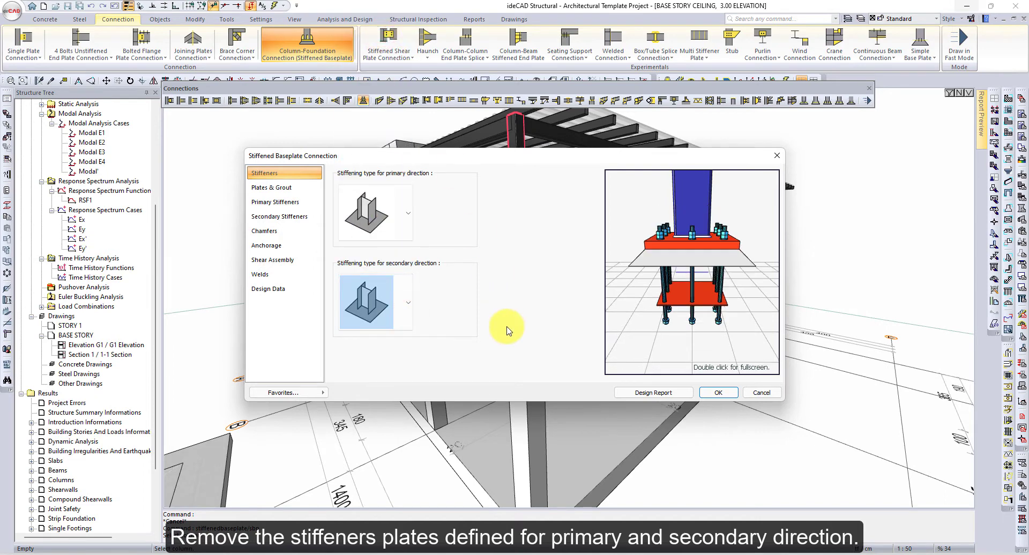
pyautogui.click(287, 187)
# Make the main plate 20 mm thick and 260 × 220 mm, with grout and cast plate off.
pyautogui.click(378, 184)
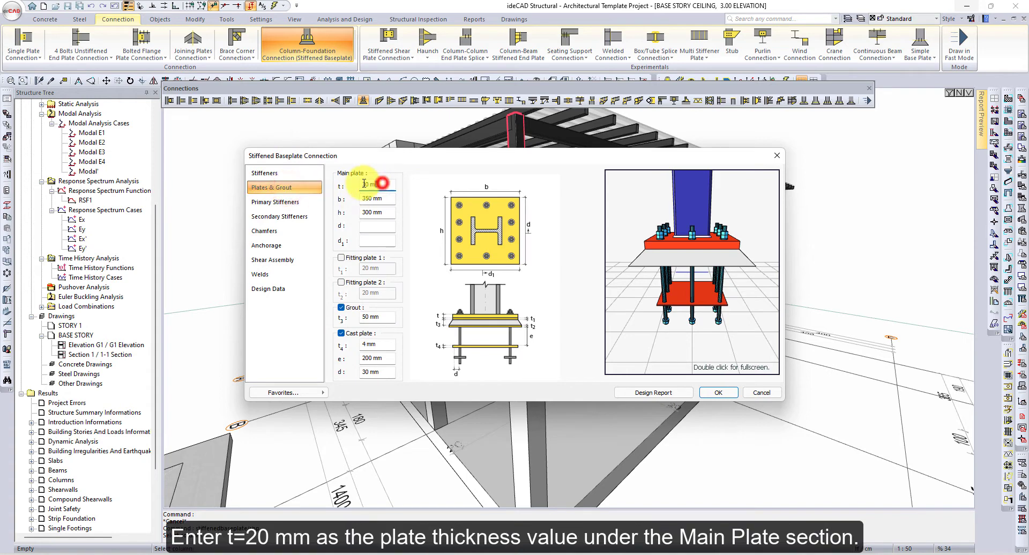
pyautogui.write('20')
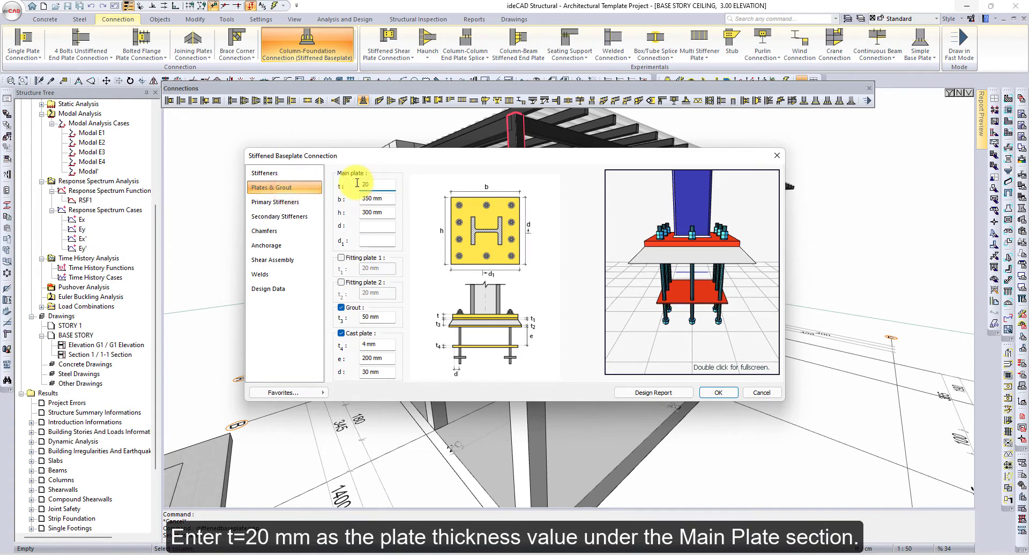
pyautogui.click(385, 198)
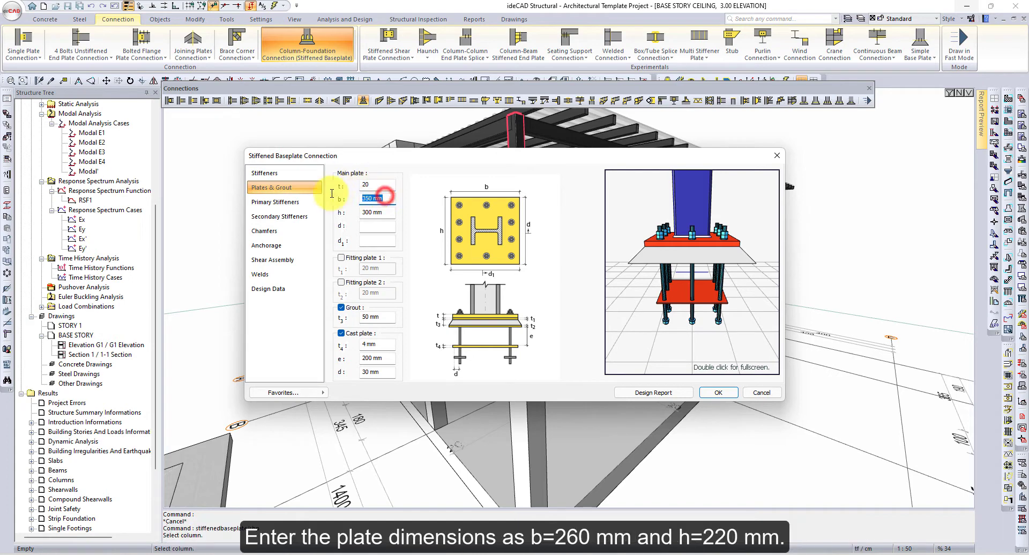
pyautogui.write('260')
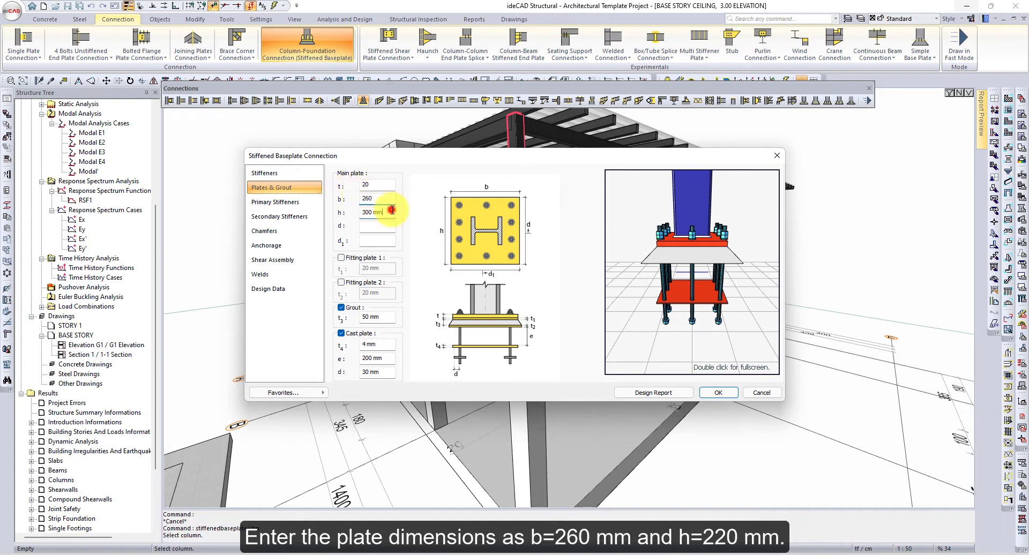
pyautogui.click(392, 210)
pyautogui.write('220')
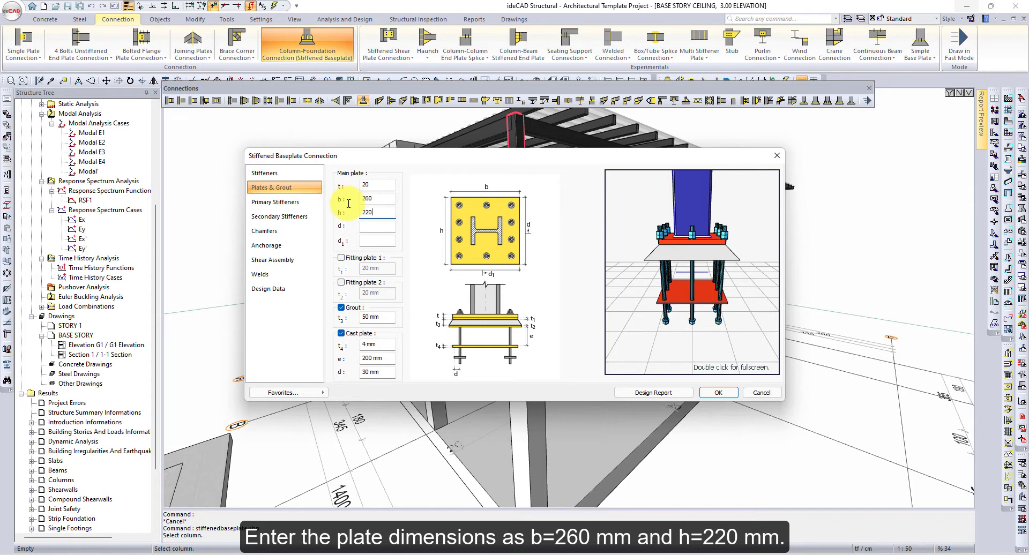
pyautogui.click(341, 308)
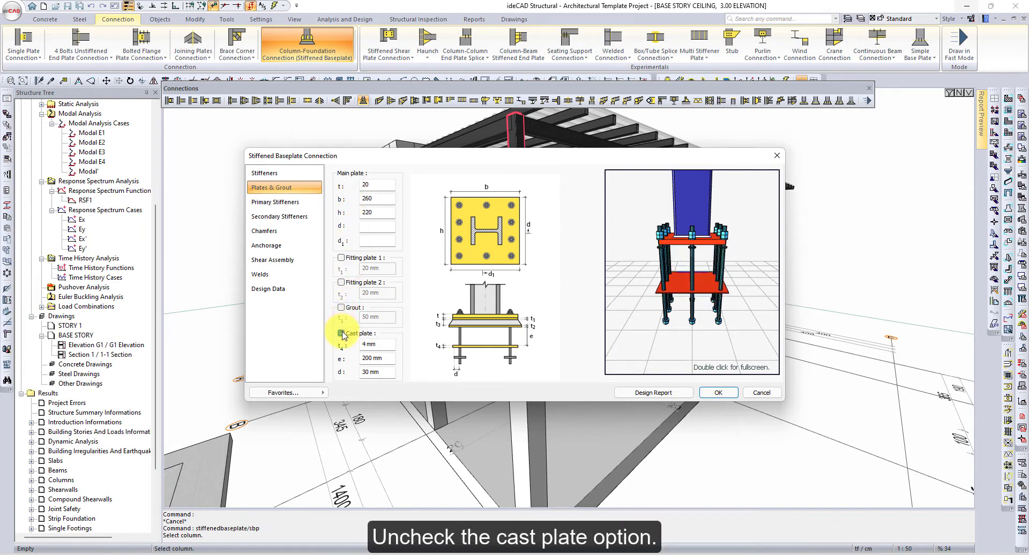
pyautogui.click(341, 333)
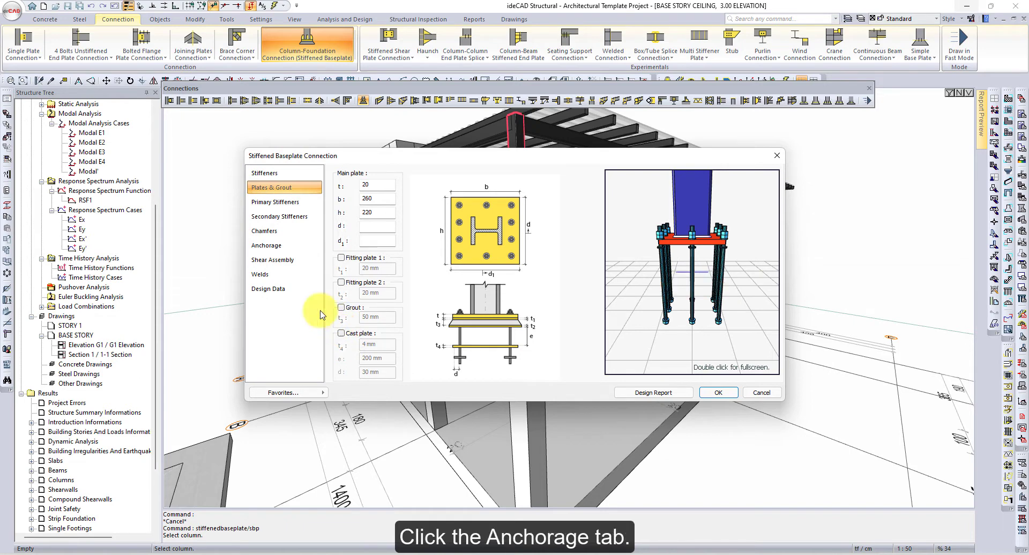
# Set the anchorage to 2 anchors each way, with d1 = 190 mm and d2 = 150 mm.
pyautogui.click(267, 245)
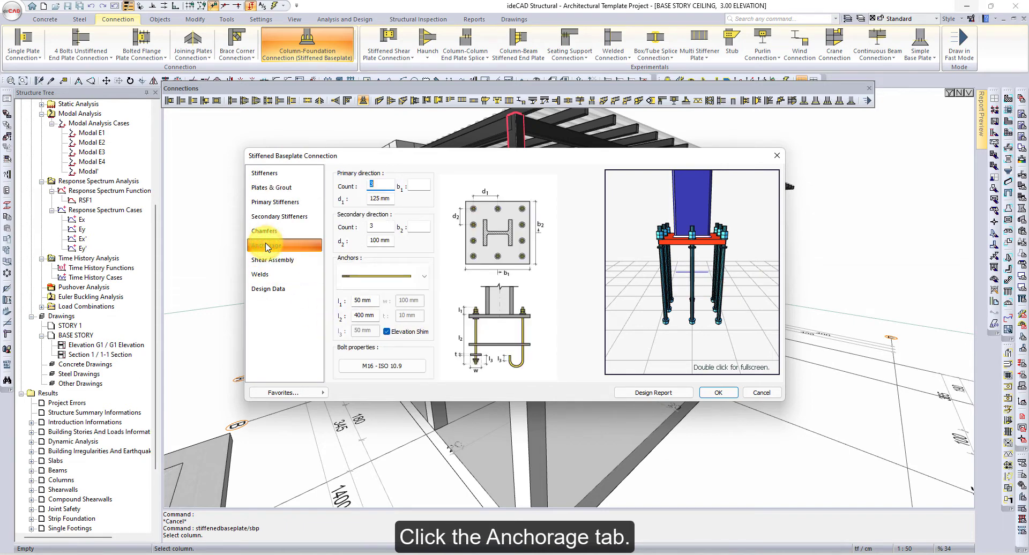
pyautogui.doubleClick(375, 184)
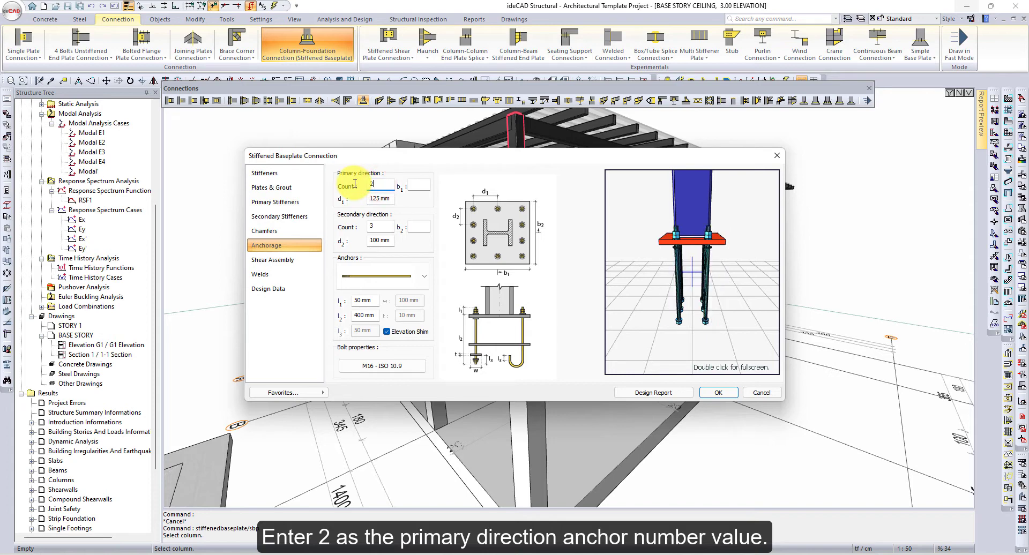
pyautogui.doubleClick(385, 199)
pyautogui.write('190')
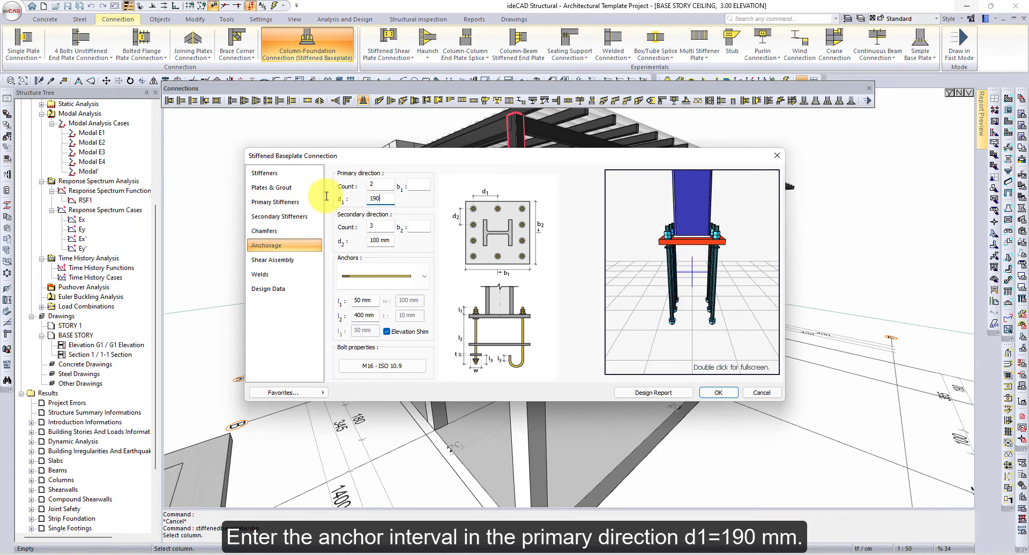
pyautogui.doubleClick(379, 227)
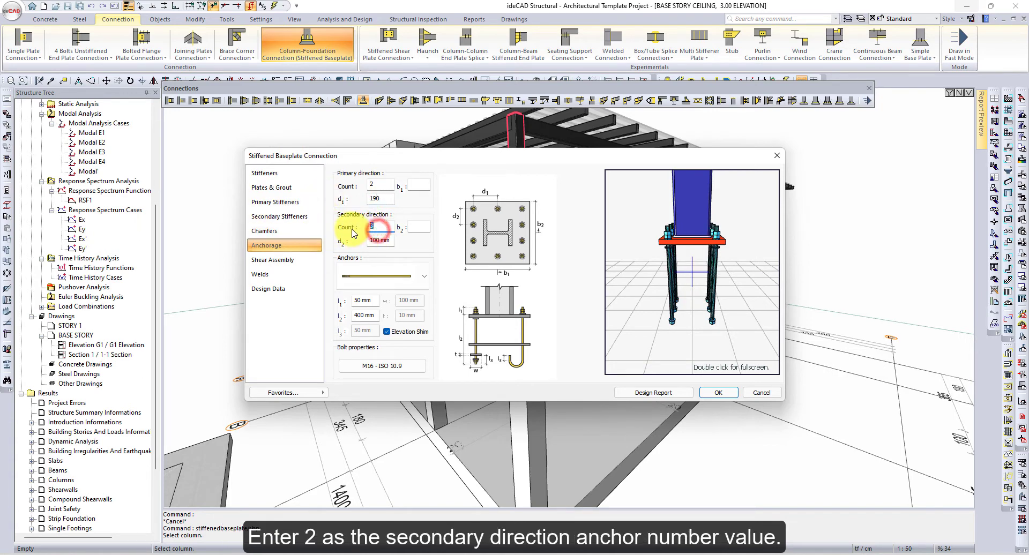
pyautogui.write('2')
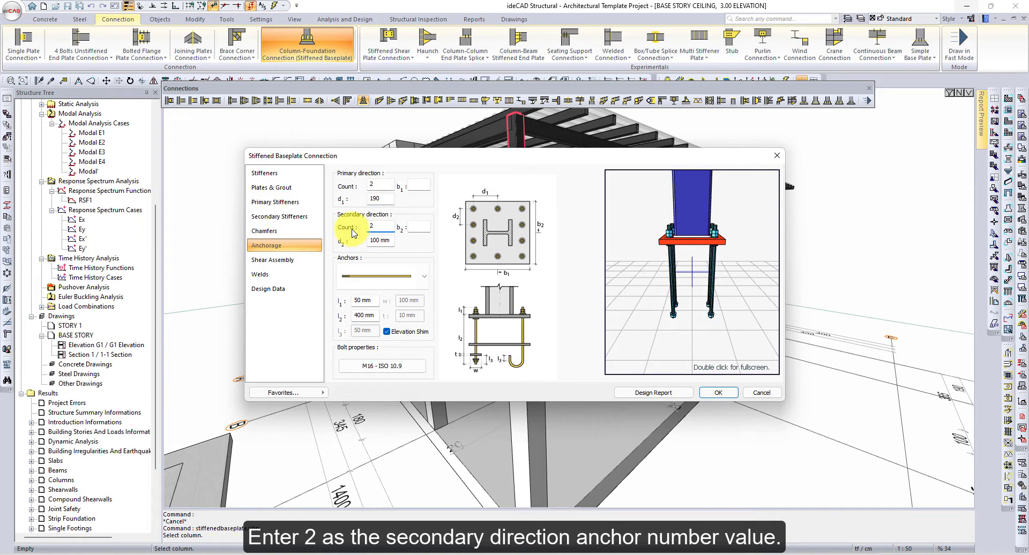
pyautogui.click(390, 243)
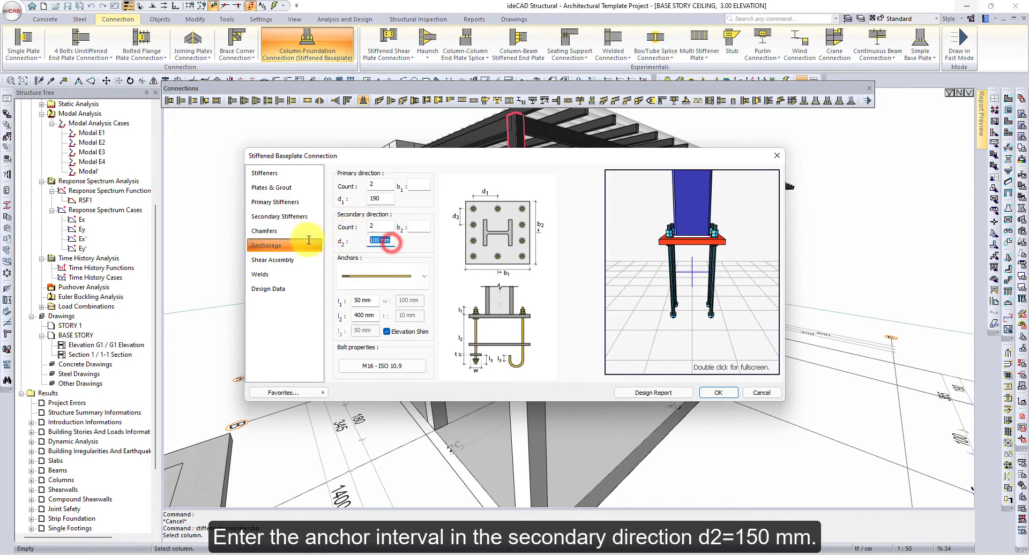
pyautogui.write('150')
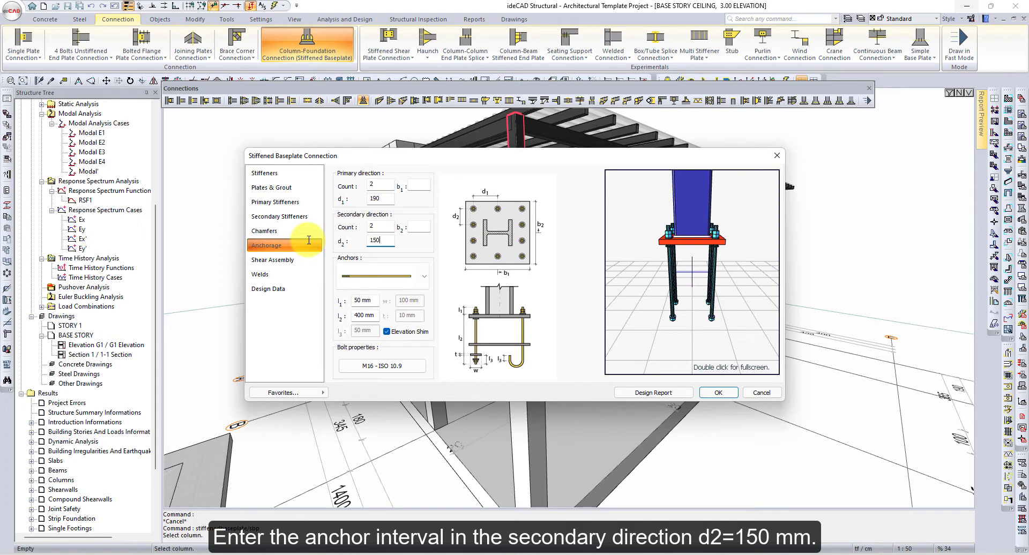
# Set the anchor bolts to M12 with grade ISO 8.8 in the hole and bolt parameters.
pyautogui.click(423, 366)
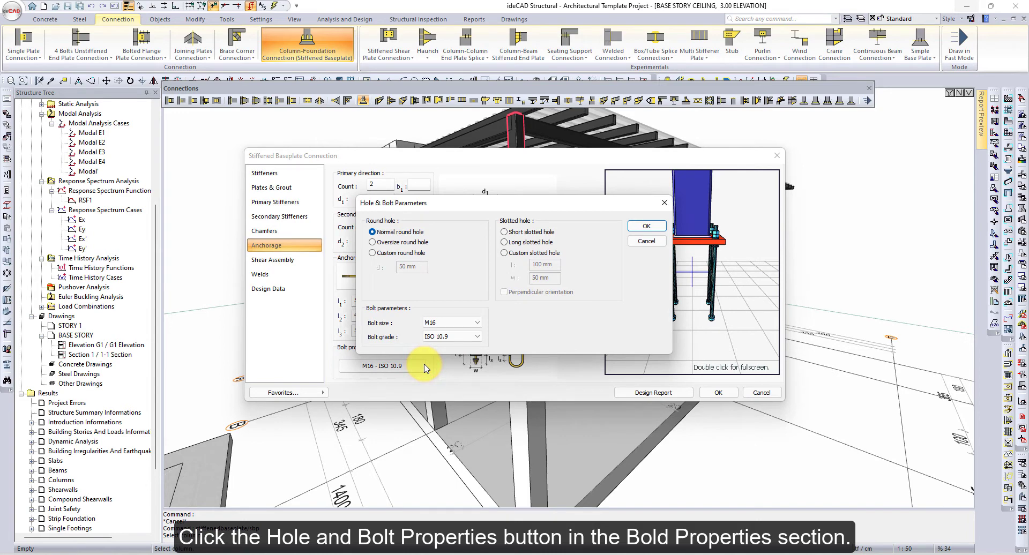
pyautogui.click(477, 322)
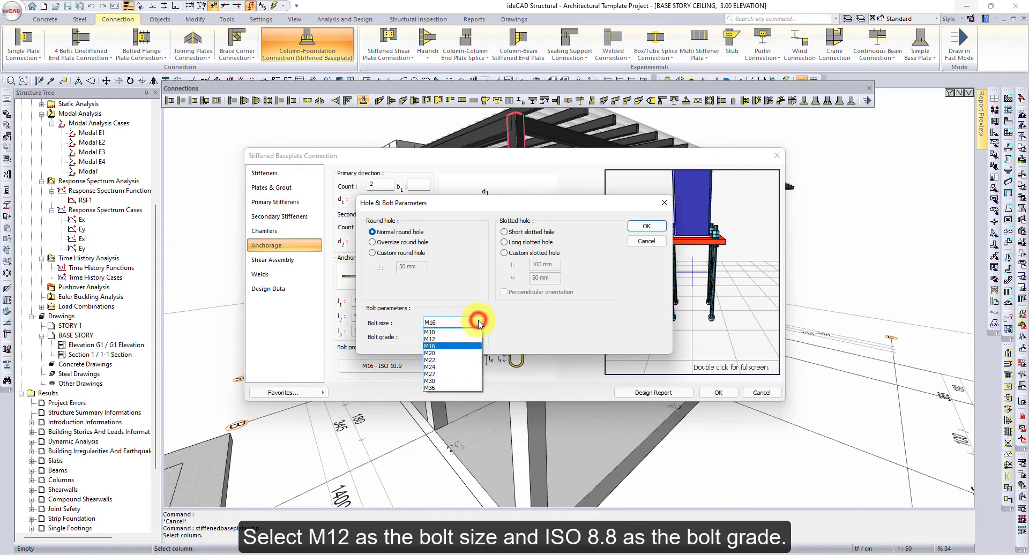
pyautogui.click(461, 340)
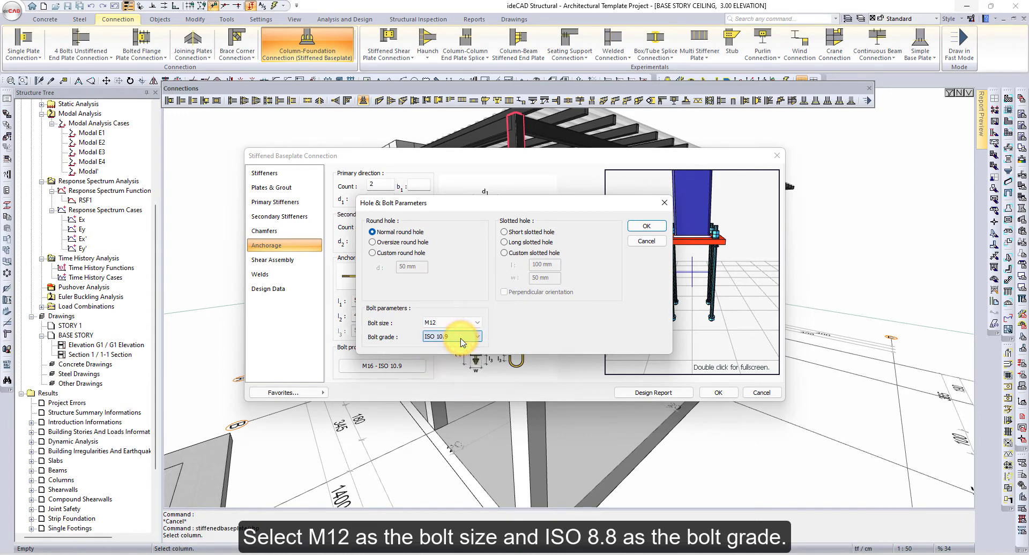
pyautogui.click(462, 338)
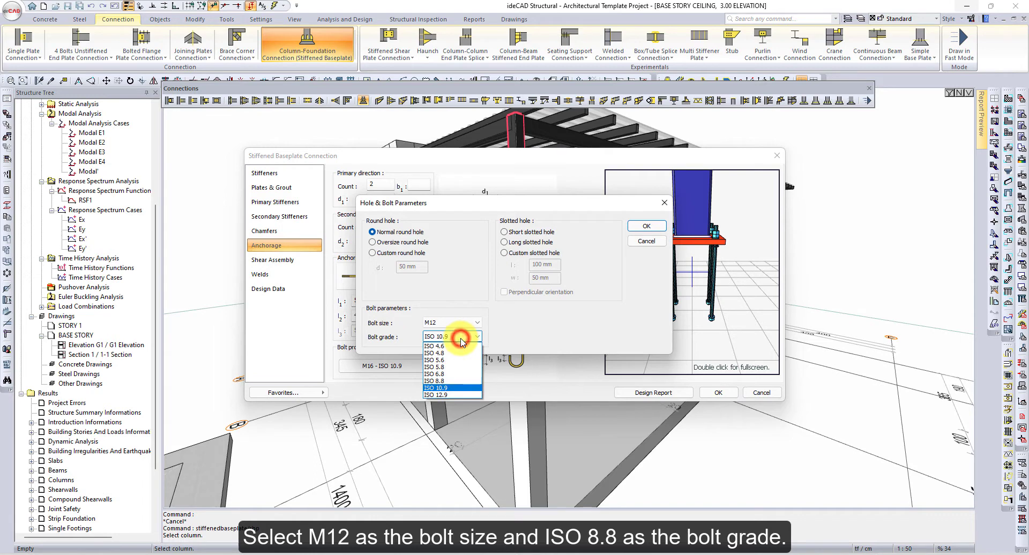
pyautogui.click(449, 381)
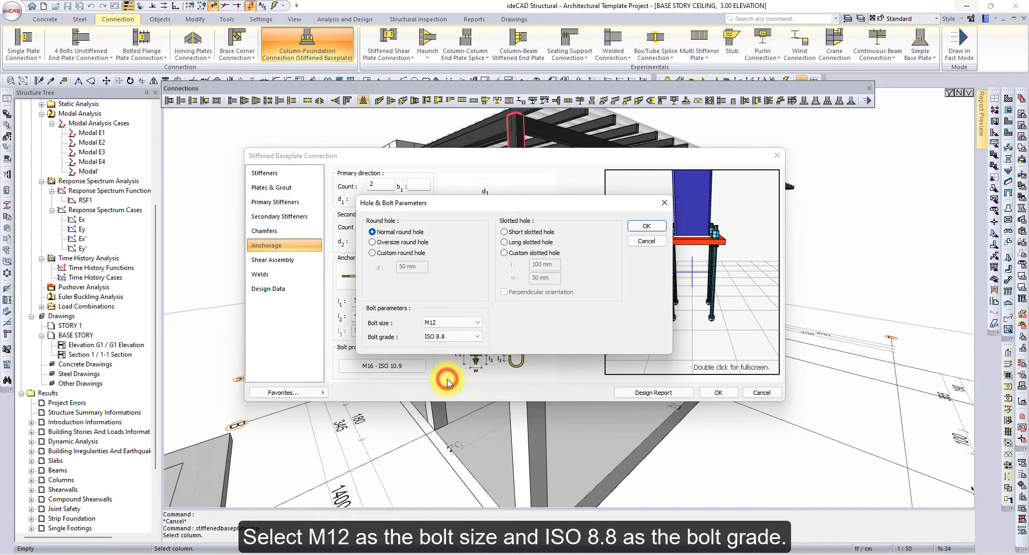
pyautogui.click(648, 226)
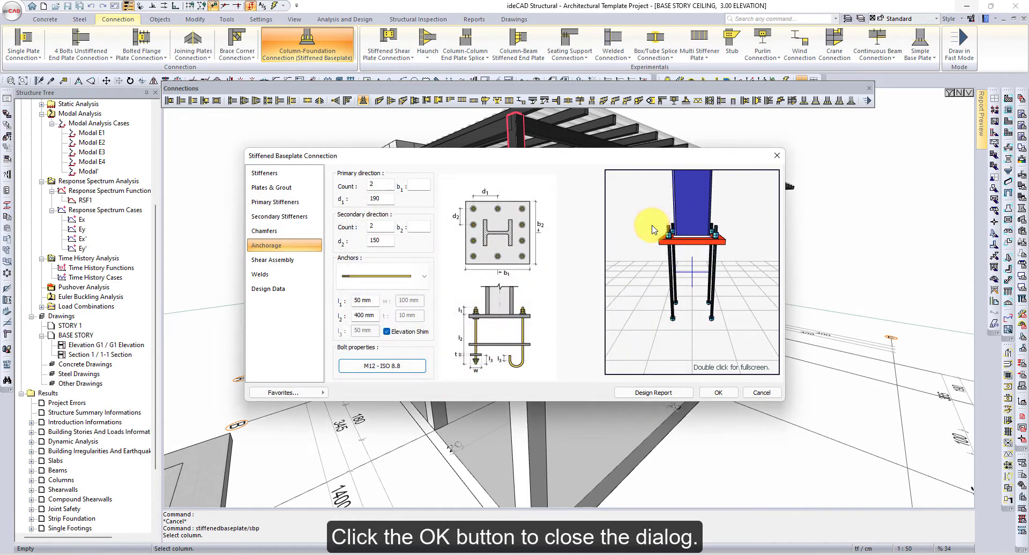
# Change the baseplate weld size from 8 to 5 mm on rows 1, 2, 3 and 5.
pyautogui.click(290, 274)
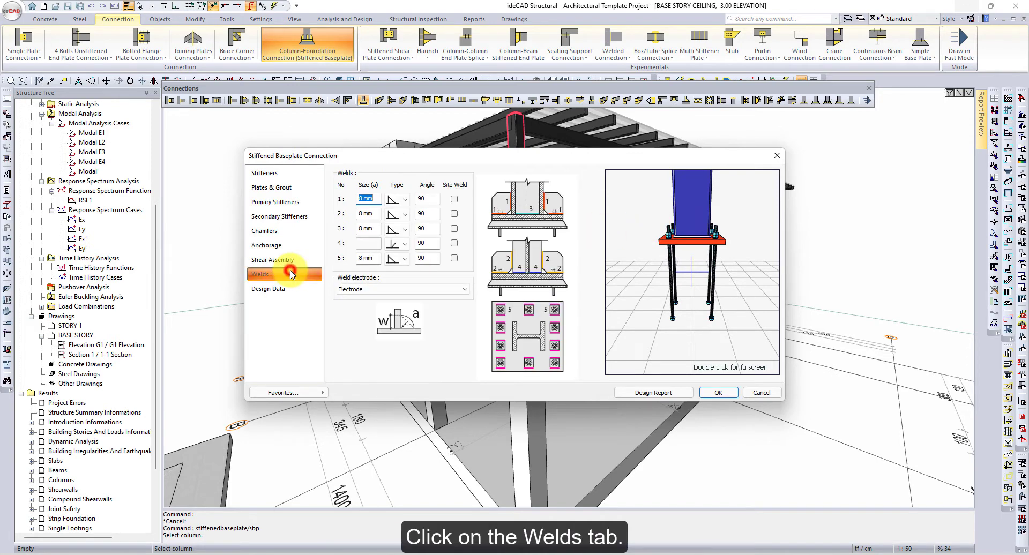
pyautogui.click(376, 197)
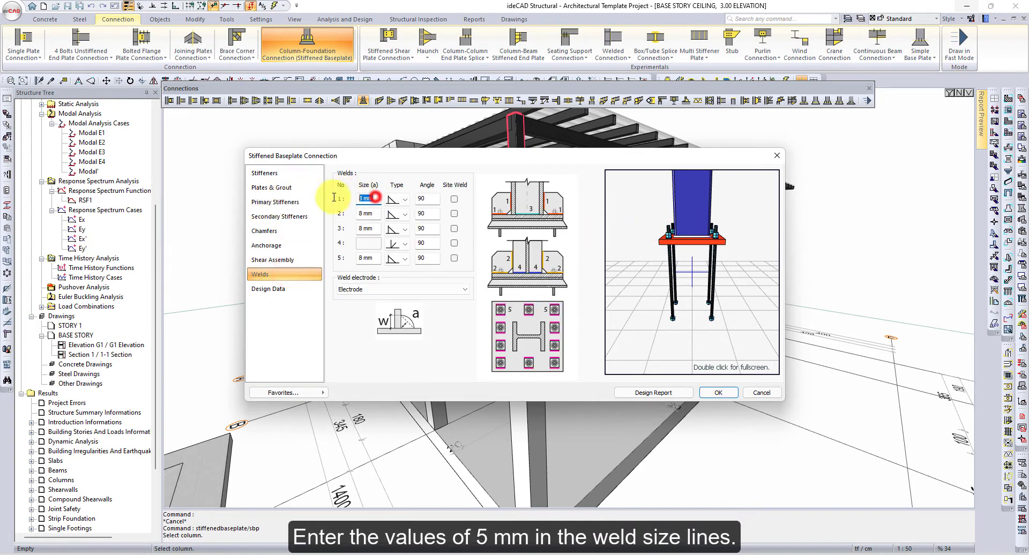
pyautogui.write('5')
pyautogui.click(379, 212)
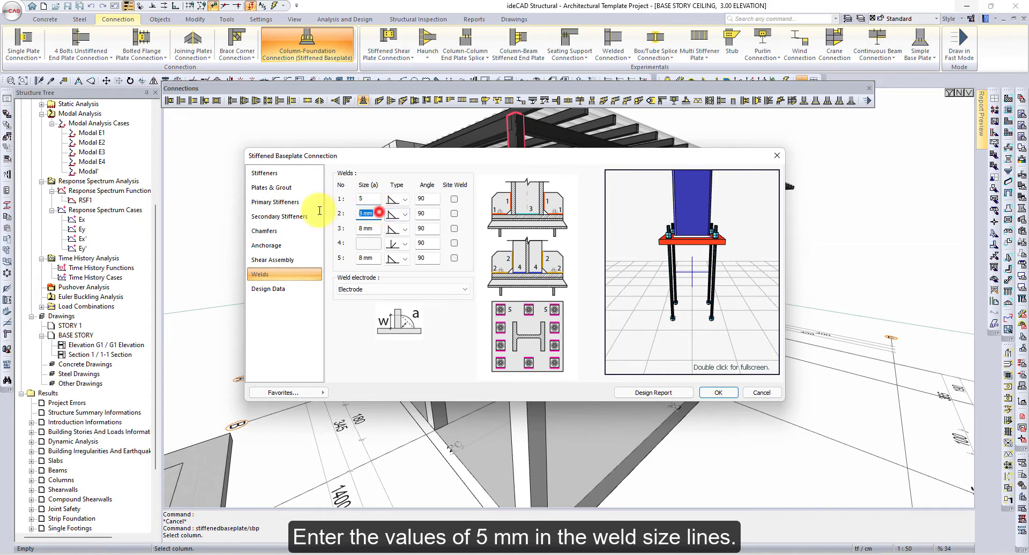
pyautogui.write('5')
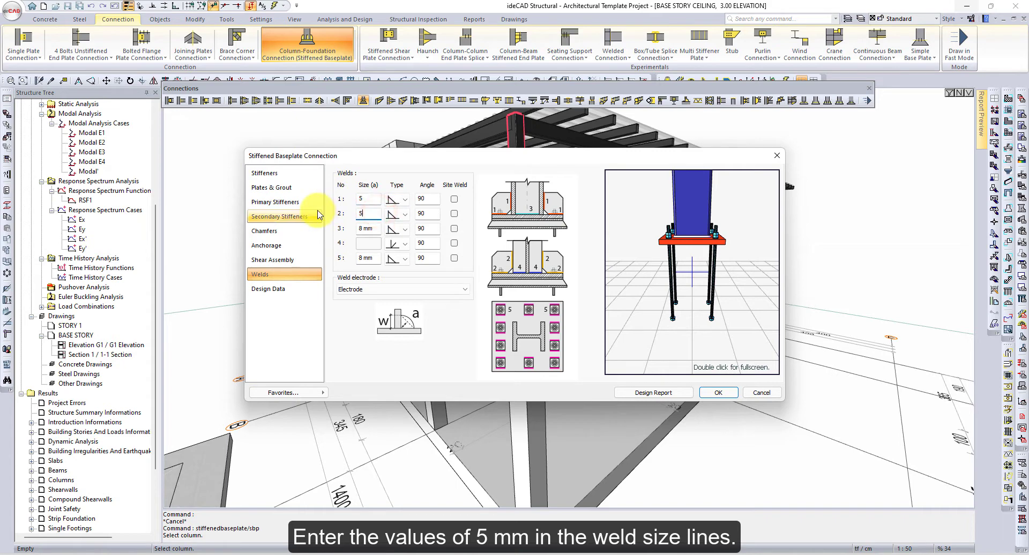
pyautogui.click(370, 227)
pyautogui.write('5')
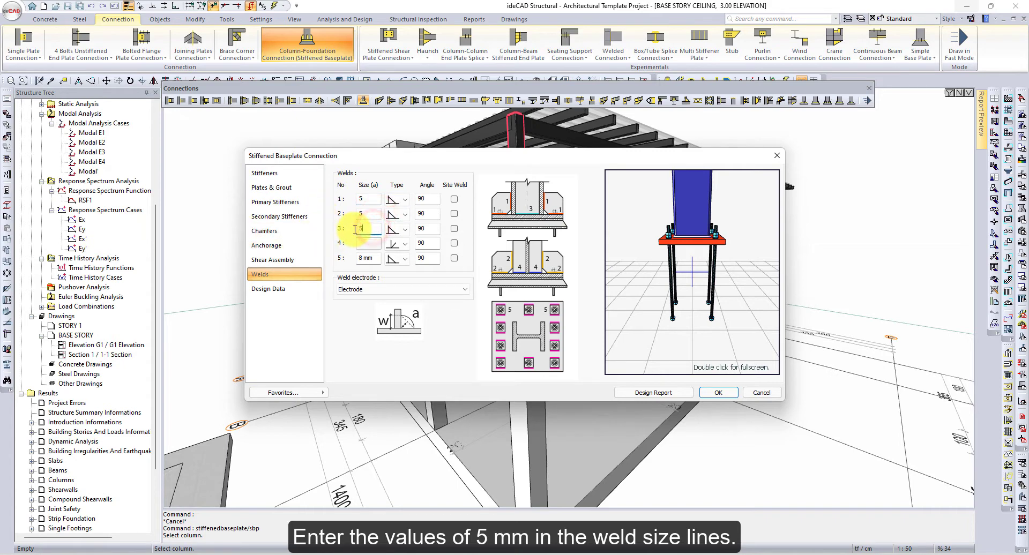
pyautogui.click(370, 258)
pyautogui.write('5')
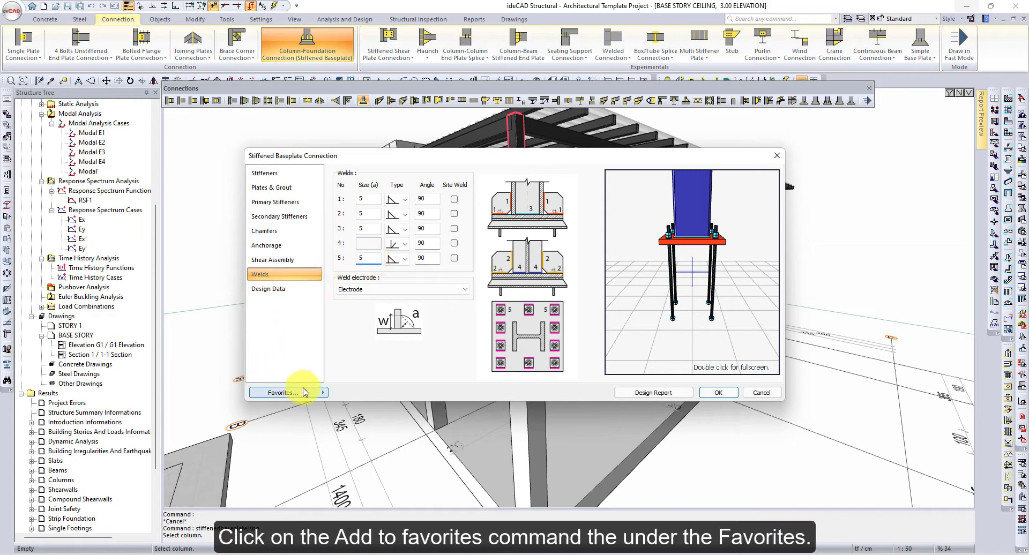
pyautogui.click(304, 393)
# Save the baseplate settings as favorite 'Column Baseplate 1' and close the connection dialog.
pyautogui.click(379, 394)
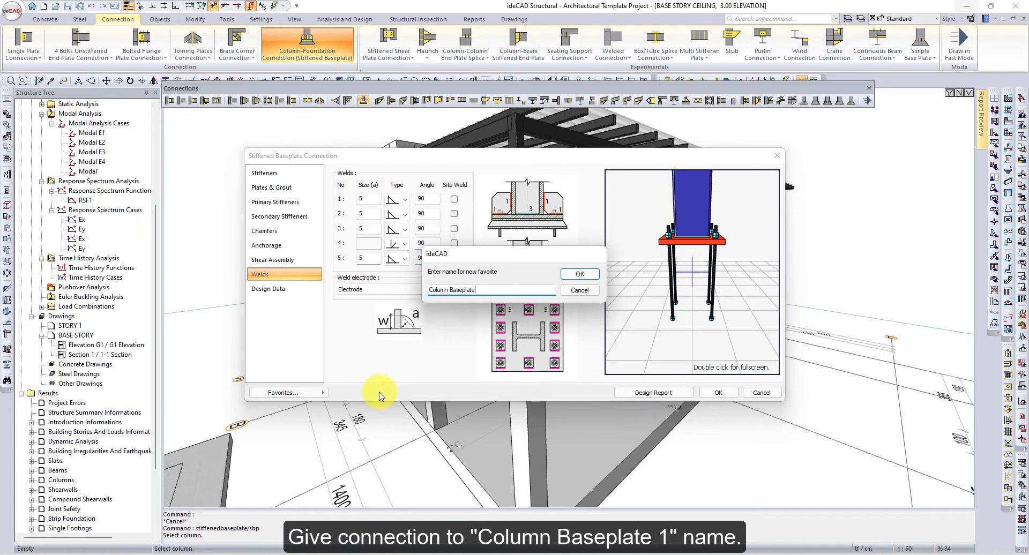
pyautogui.click(592, 274)
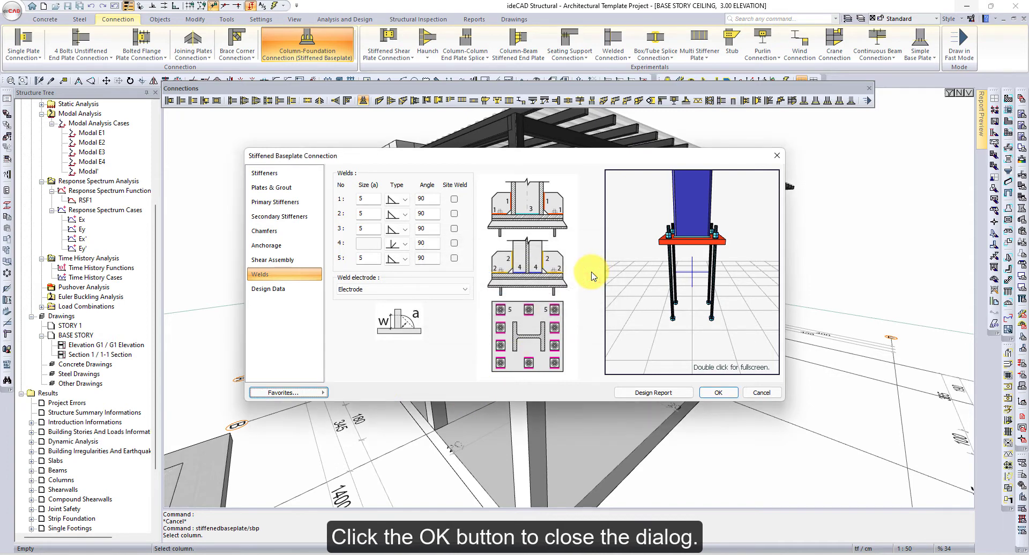
pyautogui.click(721, 393)
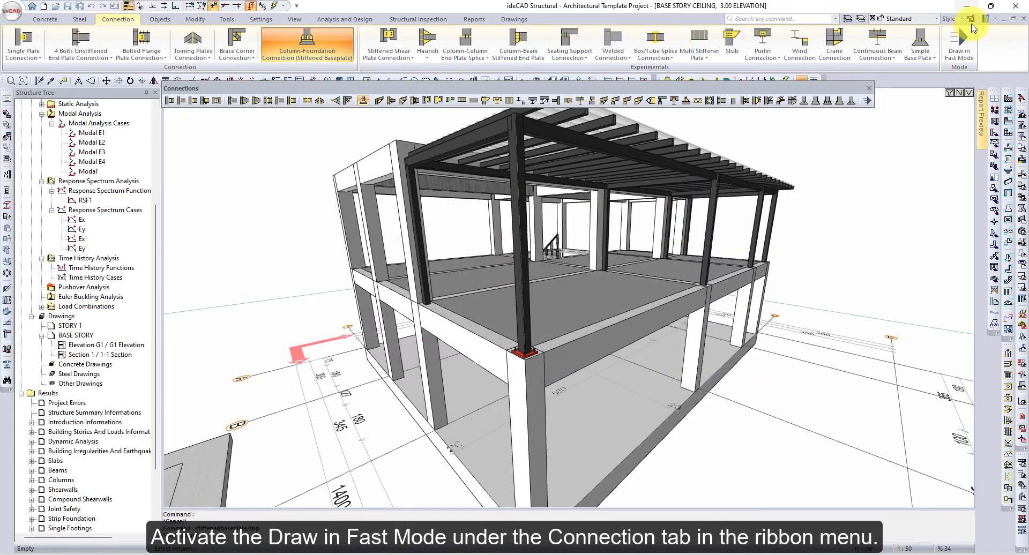
# Apply the stiffened baseplate to five more steel columns, toggling fast drawing on and back off.
pyautogui.click(966, 39)
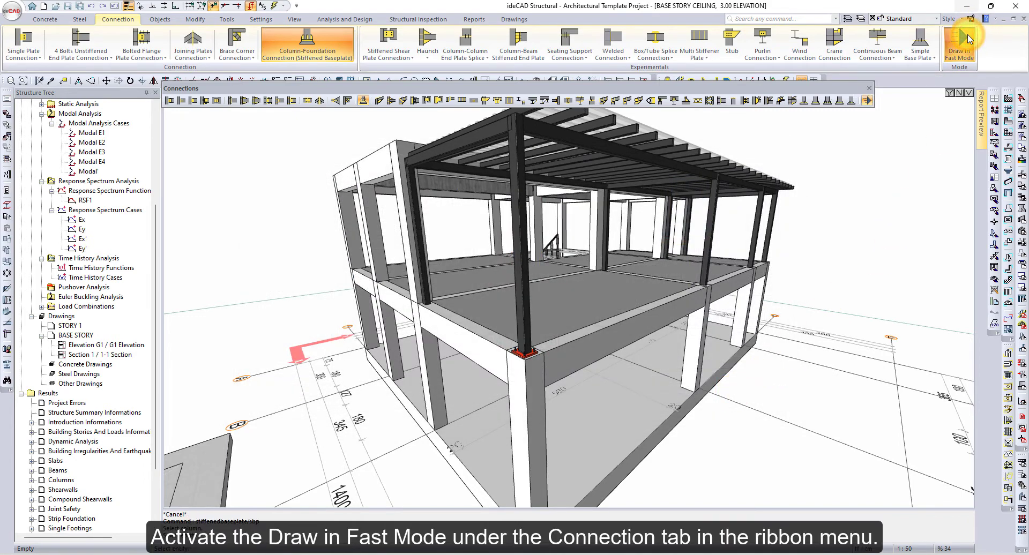
pyautogui.click(428, 291)
pyautogui.click(704, 261)
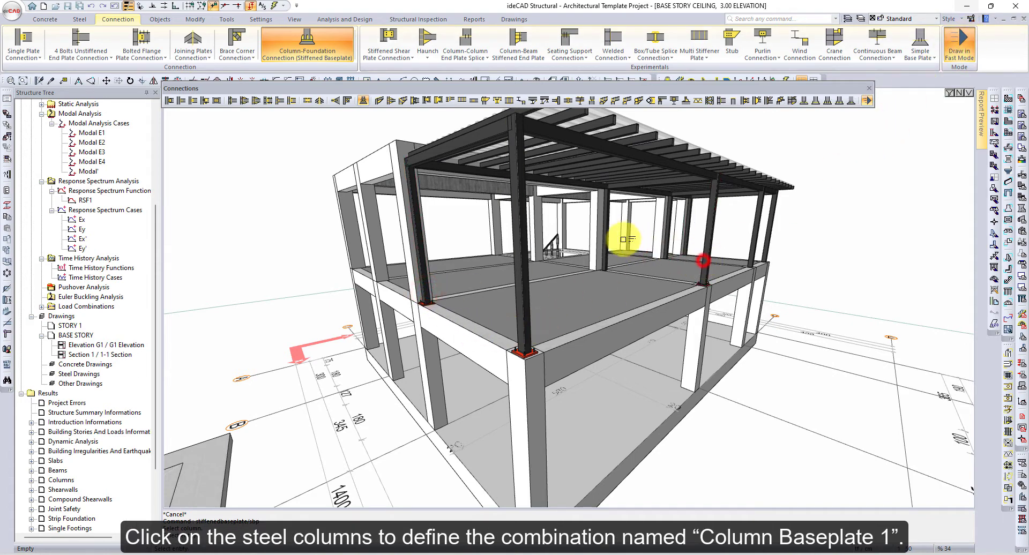
pyautogui.click(608, 241)
pyautogui.click(671, 240)
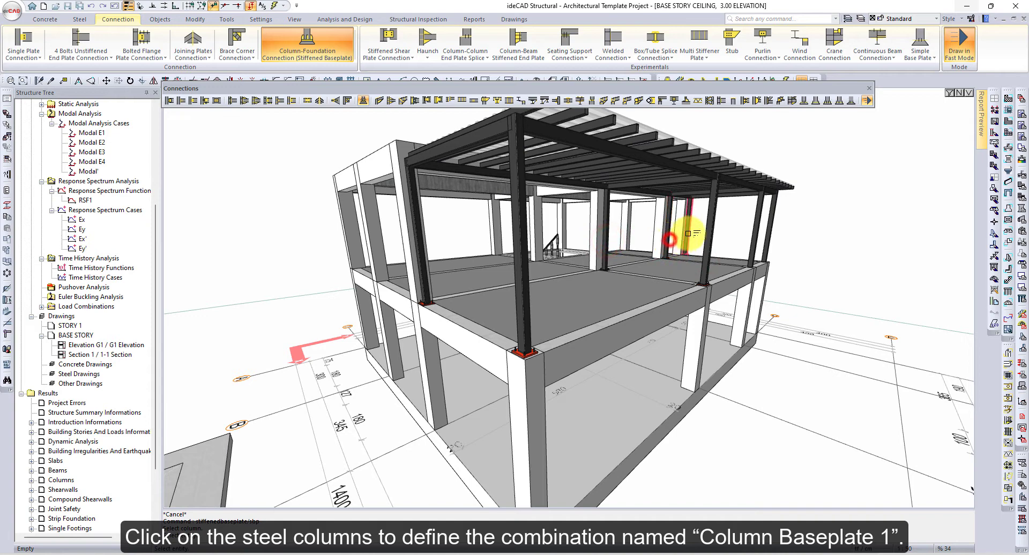
pyautogui.click(773, 230)
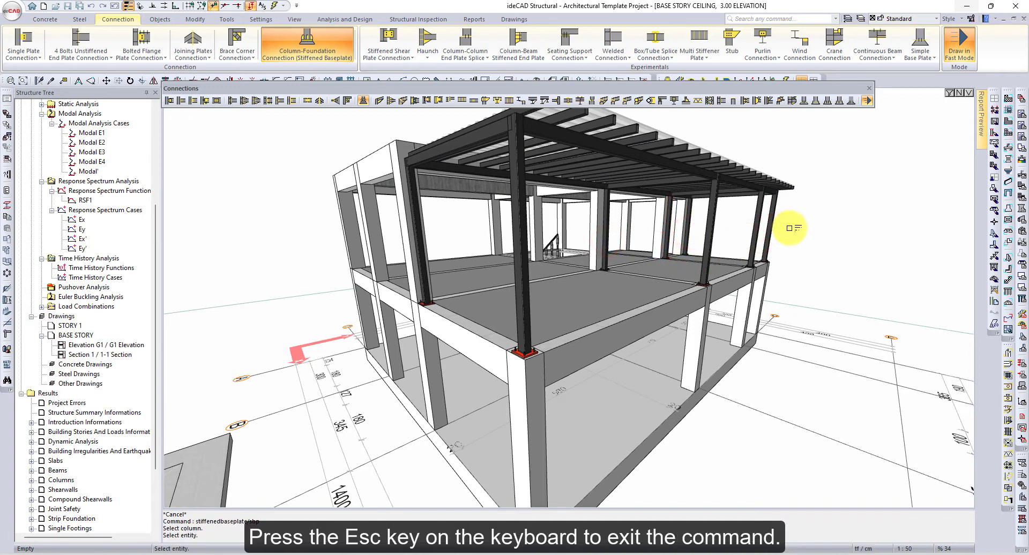
pyautogui.press('Escape')
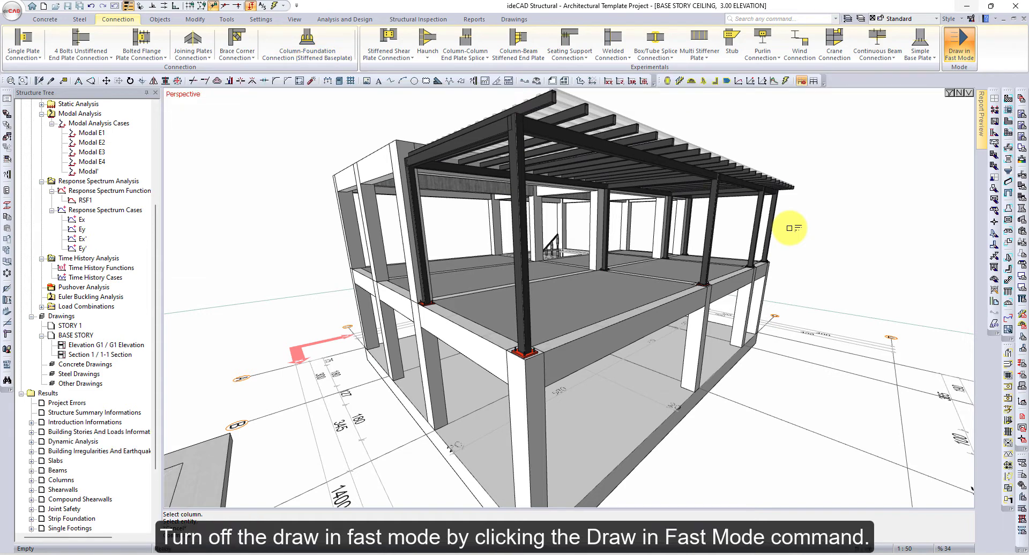
pyautogui.click(960, 46)
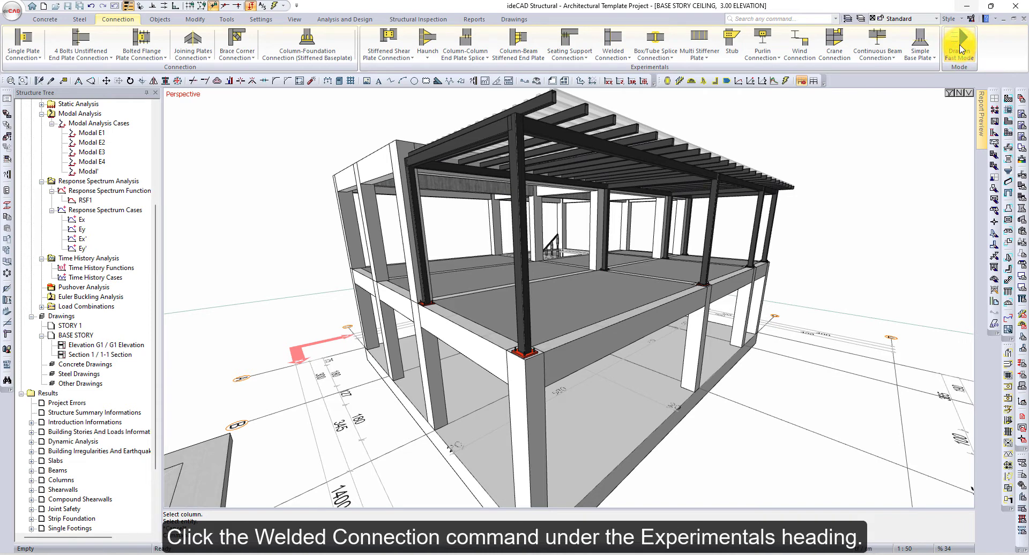
# Create a welded connection with the front steel column as main element and the top beam attached.
pyautogui.click(613, 41)
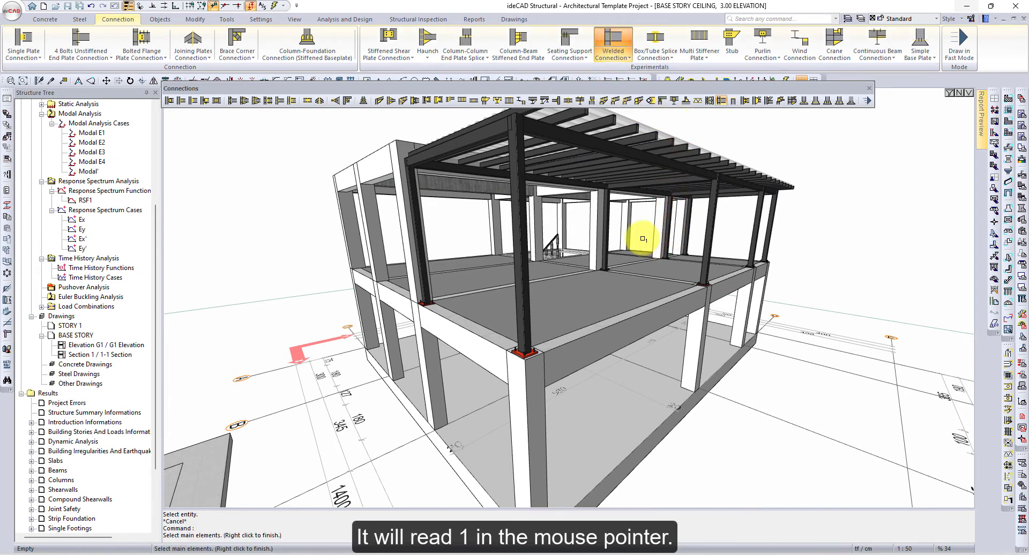
pyautogui.click(527, 241)
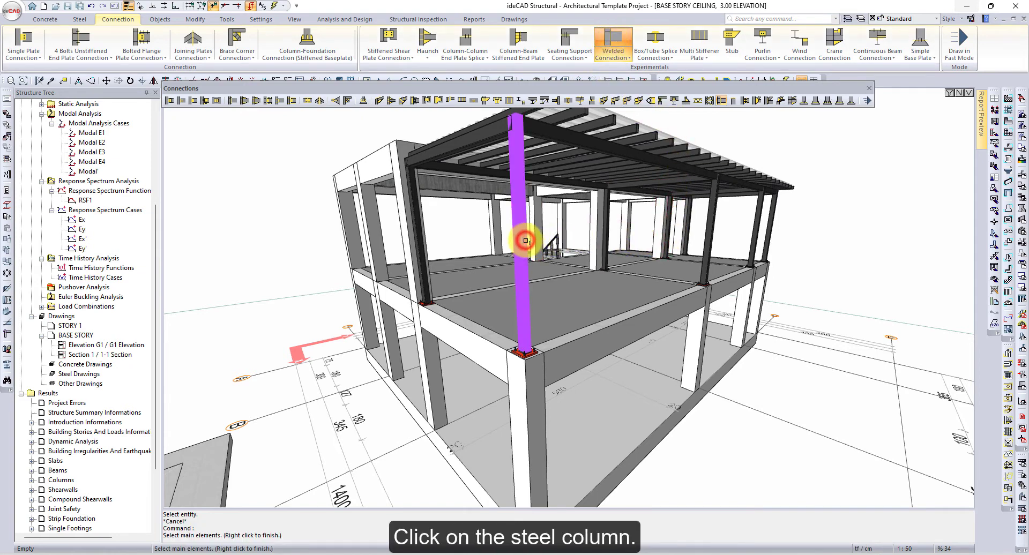
pyautogui.rightClick(532, 236)
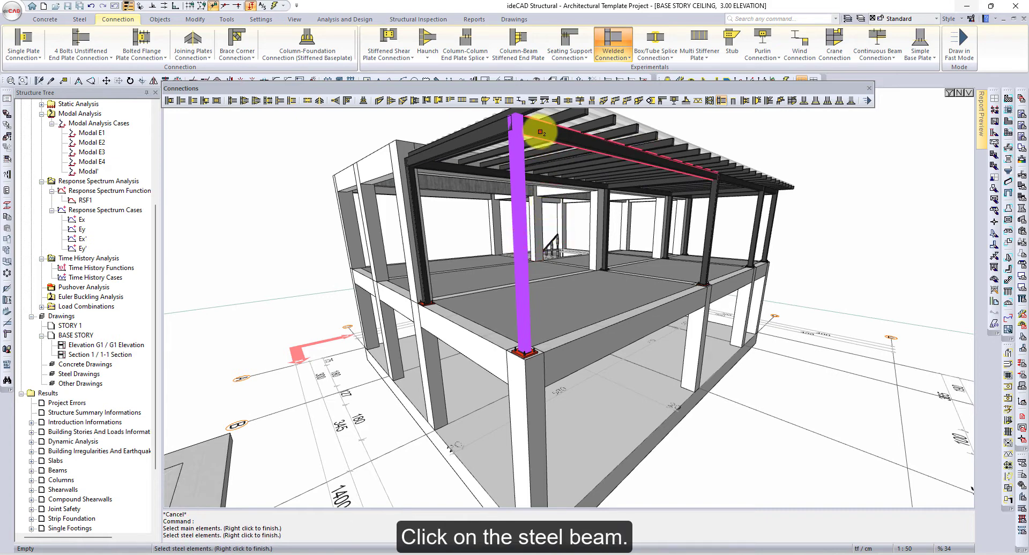
pyautogui.click(540, 132)
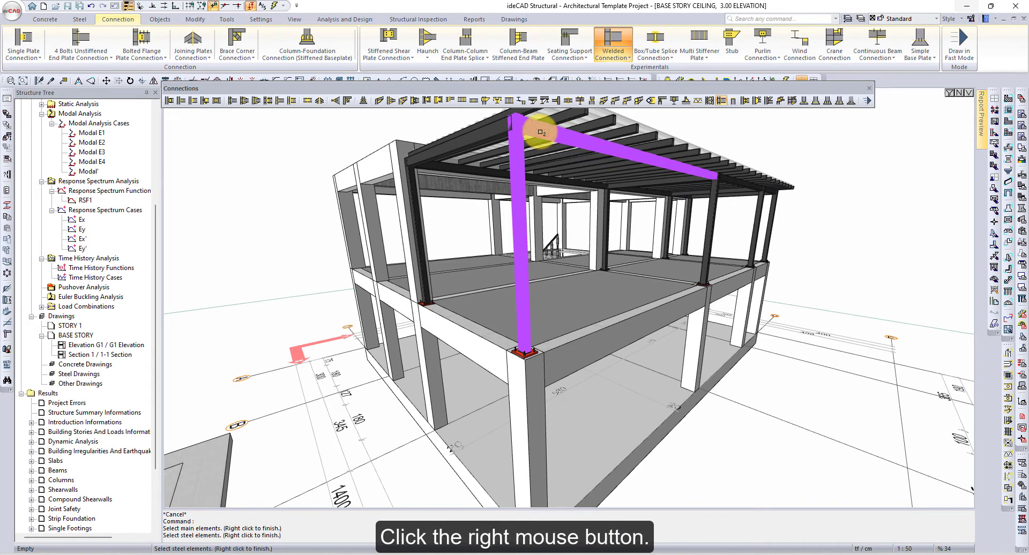
pyautogui.rightClick(540, 132)
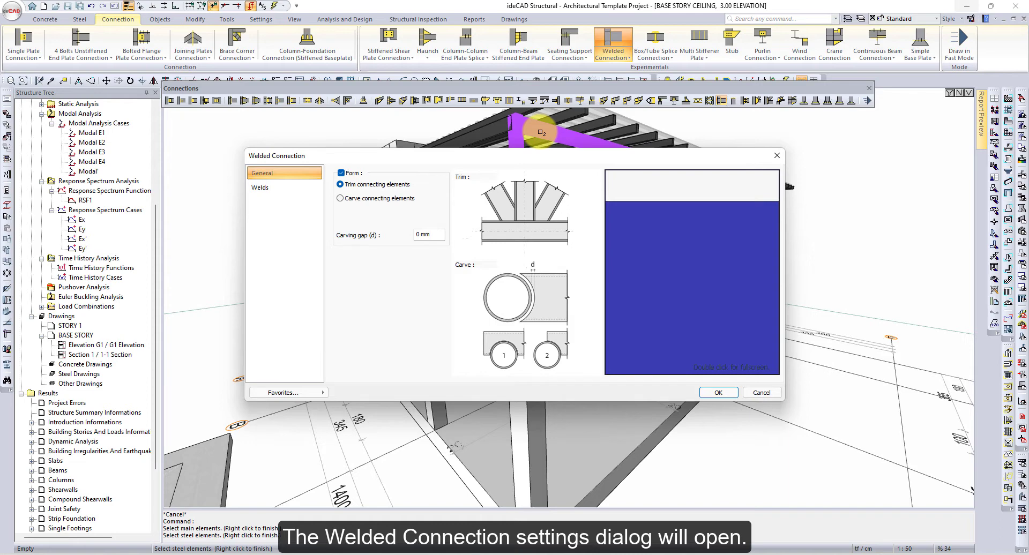
# Mark all four 3 mm welds of the column-beam connection as site welds.
pyautogui.click(298, 190)
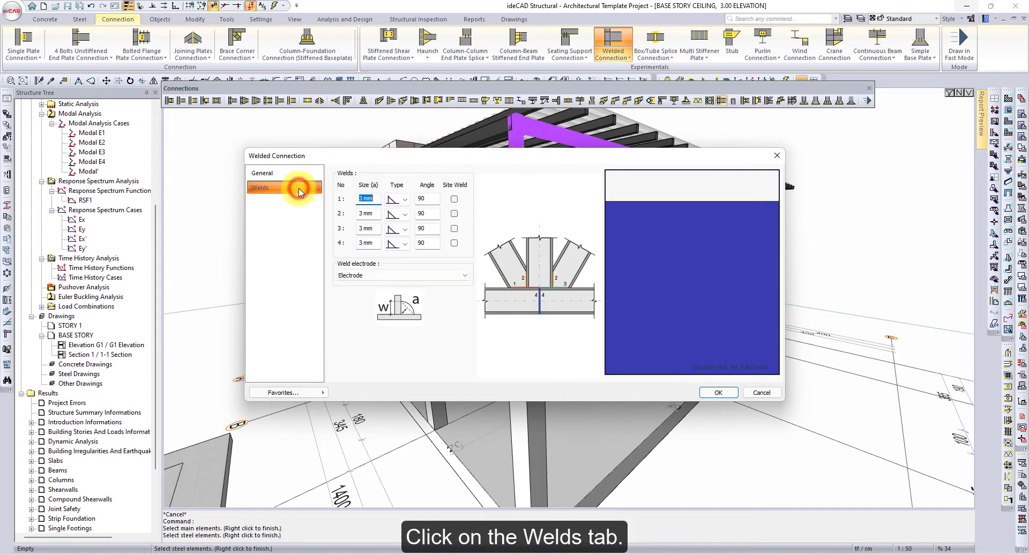
pyautogui.click(454, 199)
pyautogui.click(454, 213)
pyautogui.click(454, 229)
pyautogui.click(454, 242)
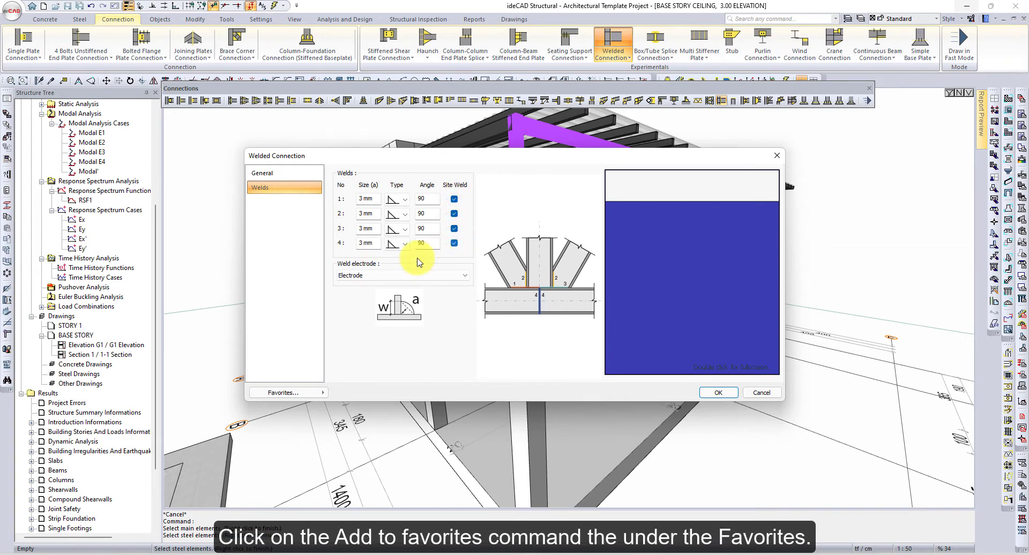
# Save the welded connection as favorite 'Weld 1' and close its settings.
pyautogui.click(322, 391)
pyautogui.click(371, 394)
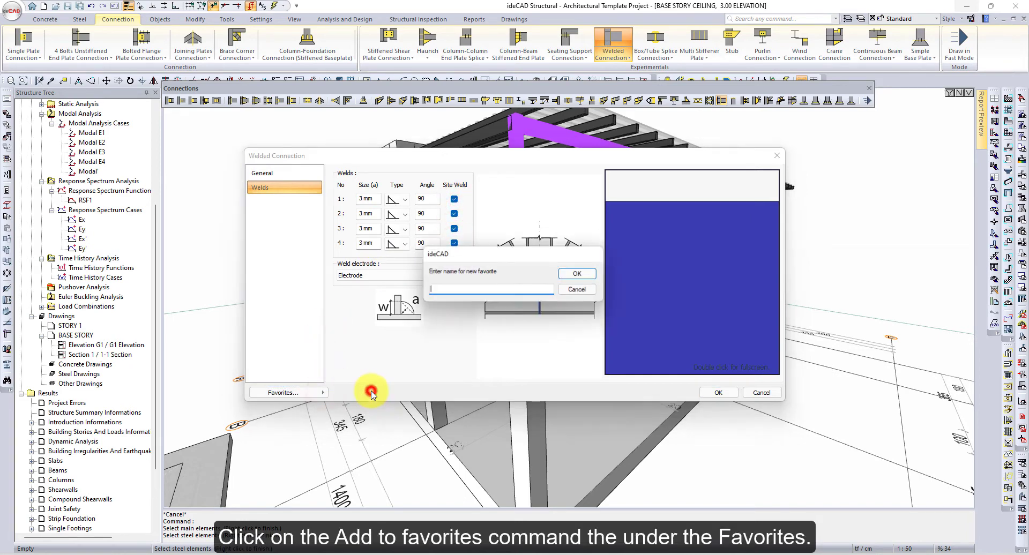
pyautogui.write('Weld 1')
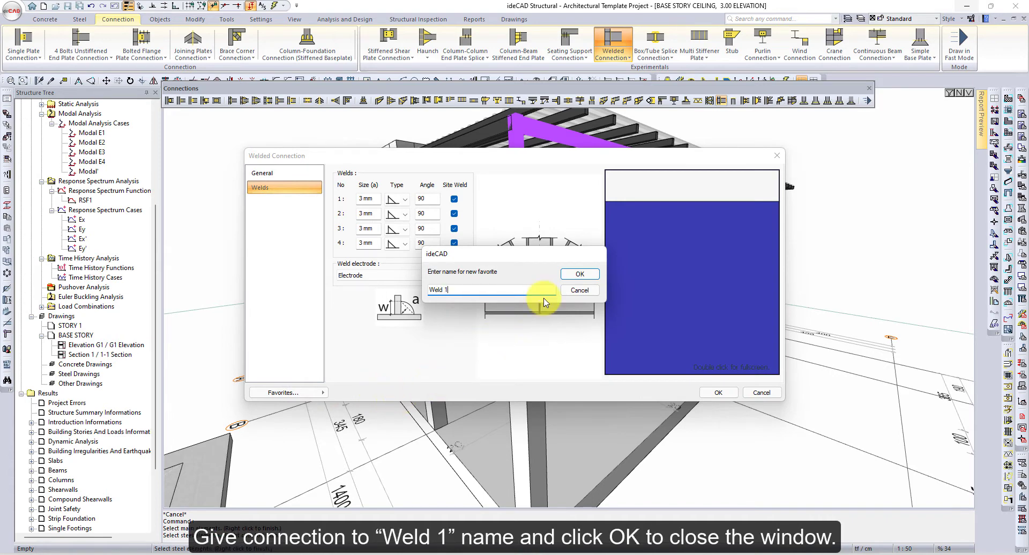
pyautogui.click(579, 275)
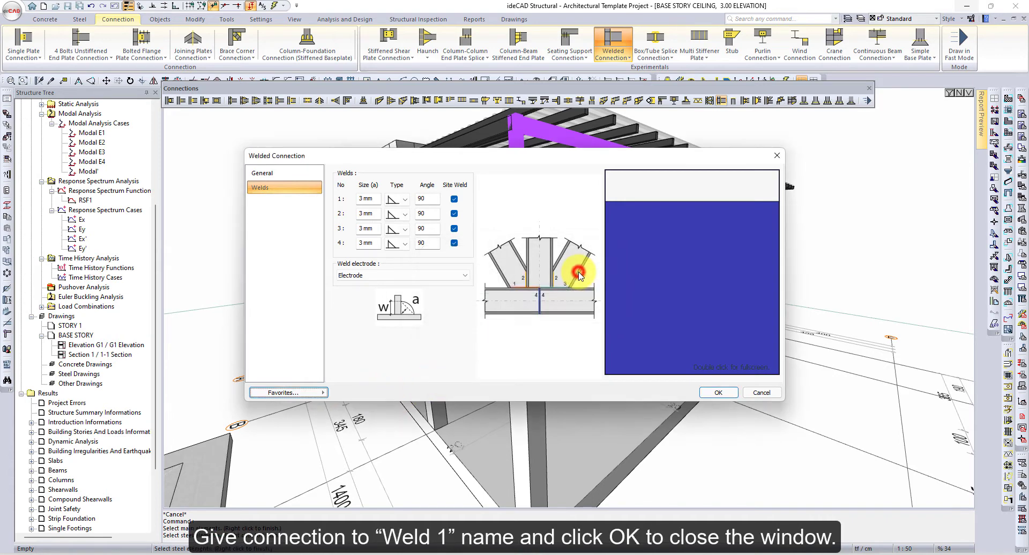
pyautogui.click(718, 393)
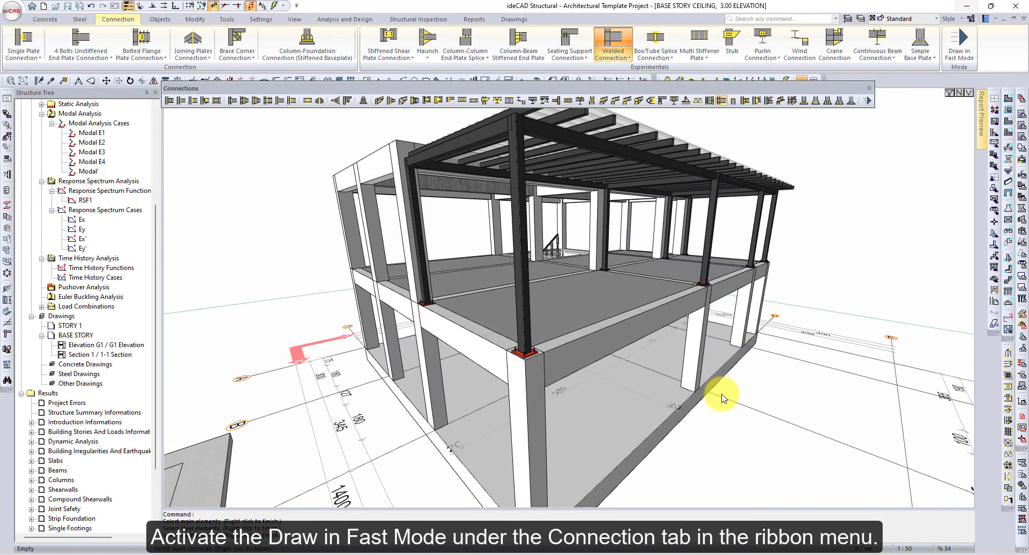
# Turn on Draw in Fast Mode and weld the first steel column to its top beams.
pyautogui.click(961, 40)
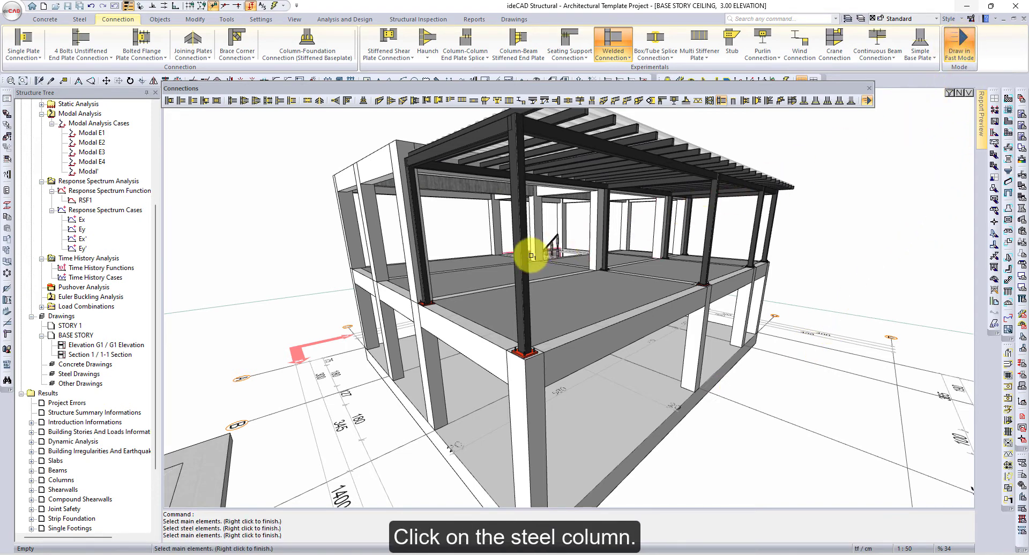
pyautogui.click(515, 263)
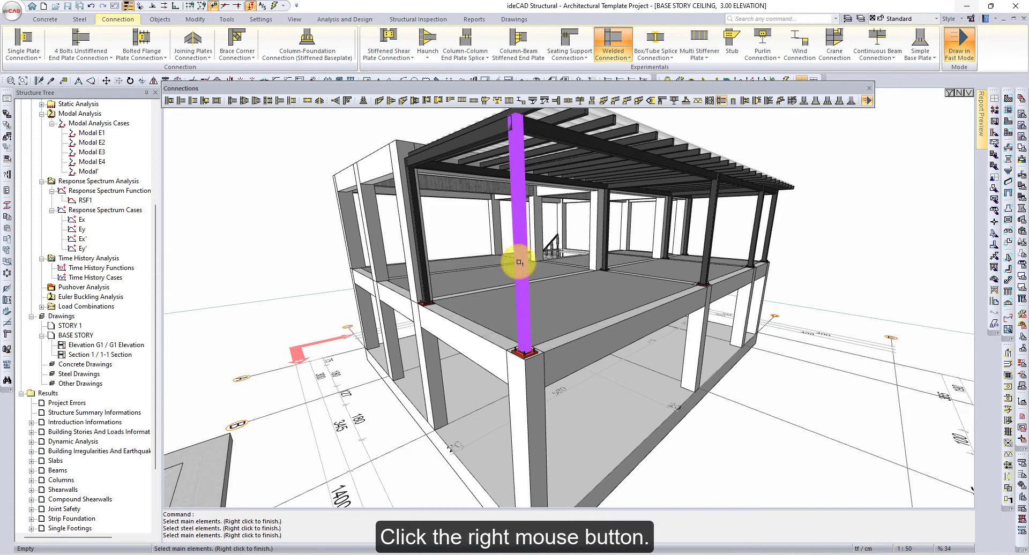
pyautogui.rightClick(519, 262)
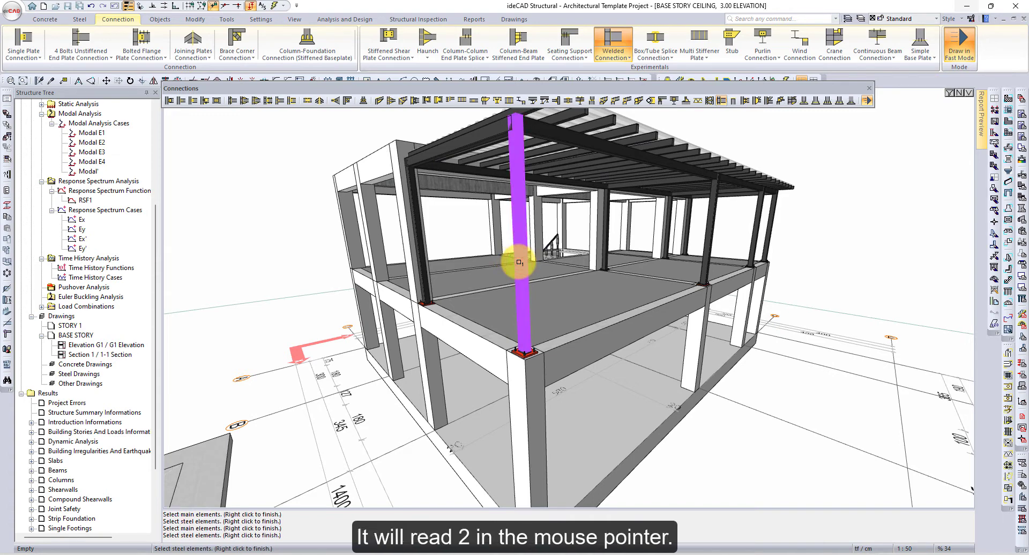
pyautogui.click(488, 137)
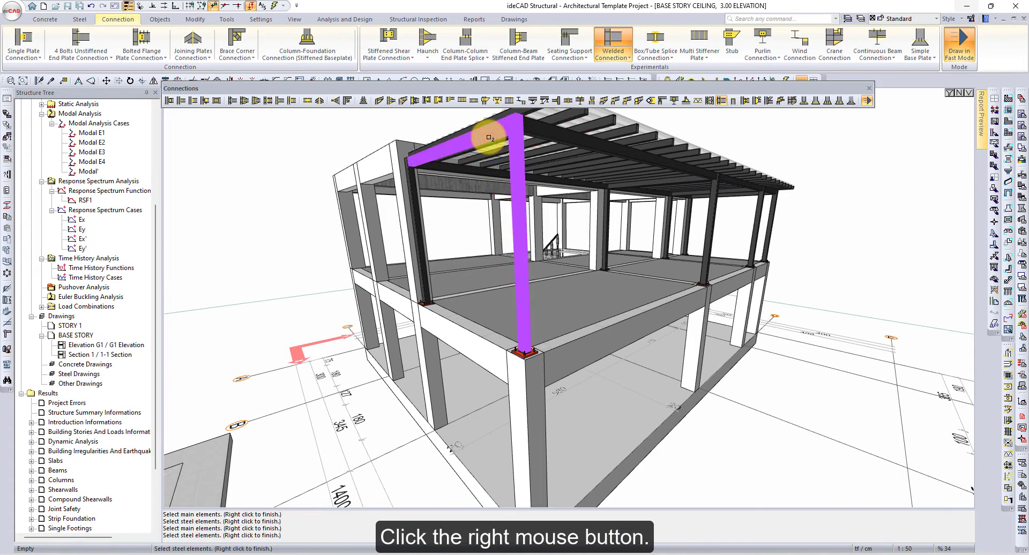
pyautogui.rightClick(489, 137)
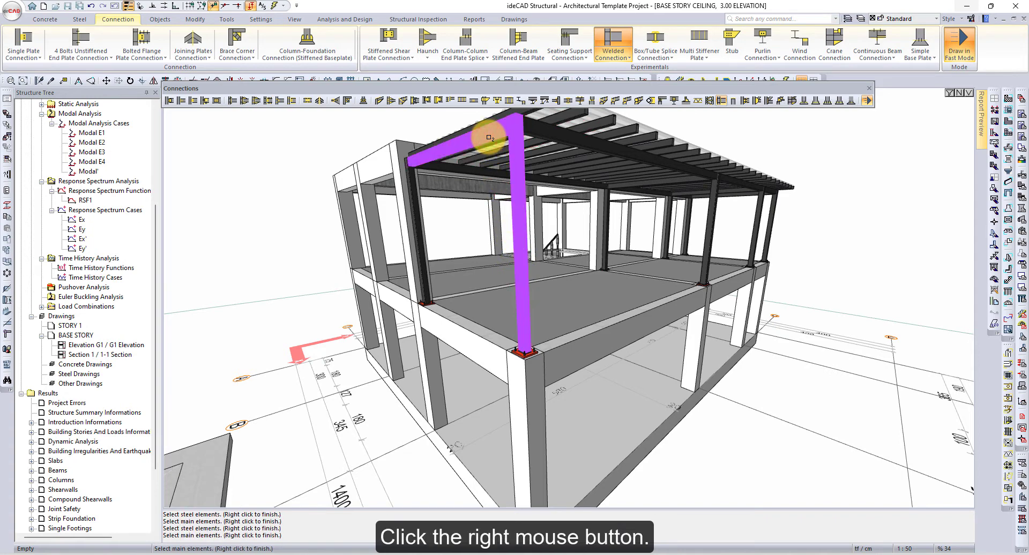
pyautogui.rightClick(489, 137)
pyautogui.click(431, 166)
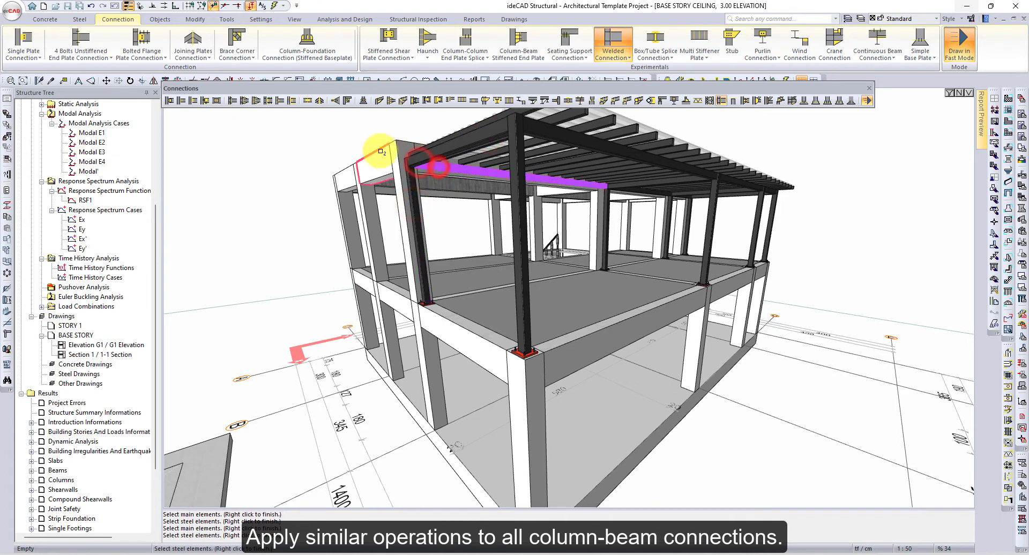
pyautogui.rightClick(420, 165)
# Weld the left corner, far-side, inner and right-hand columns to their beams.
pyautogui.click(432, 168)
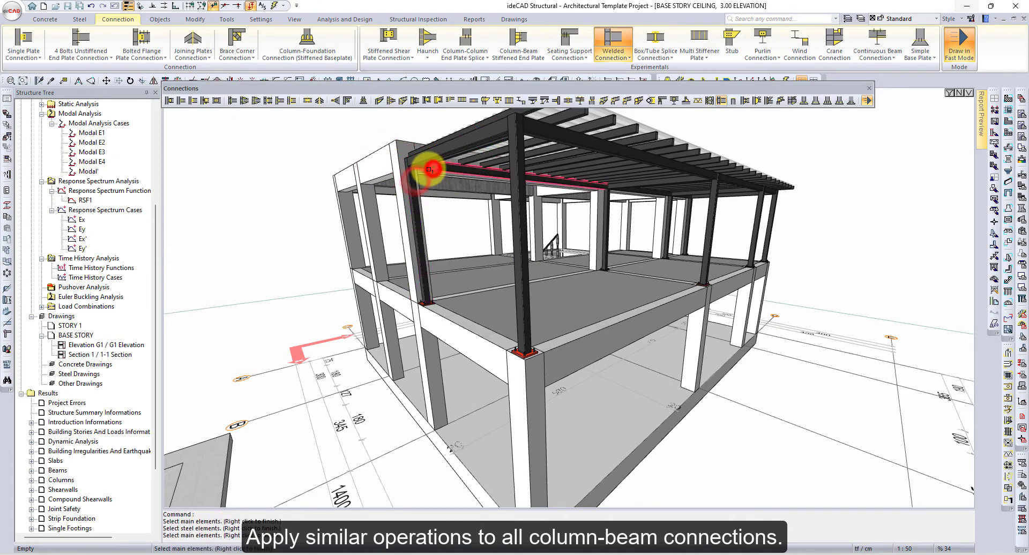
pyautogui.click(713, 212)
pyautogui.click(717, 185)
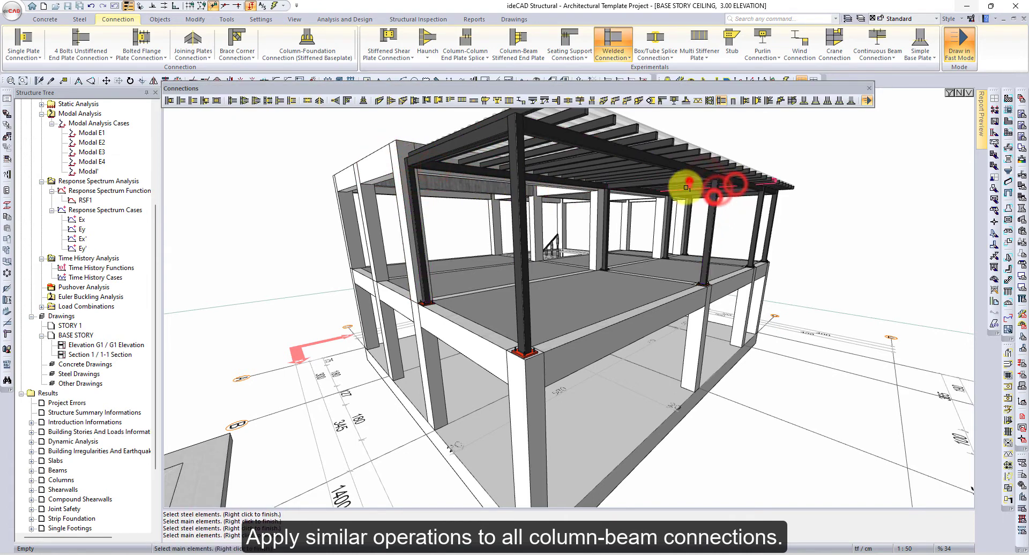
pyautogui.scroll(5, 691, 182)
pyautogui.click(590, 203)
pyautogui.click(606, 202)
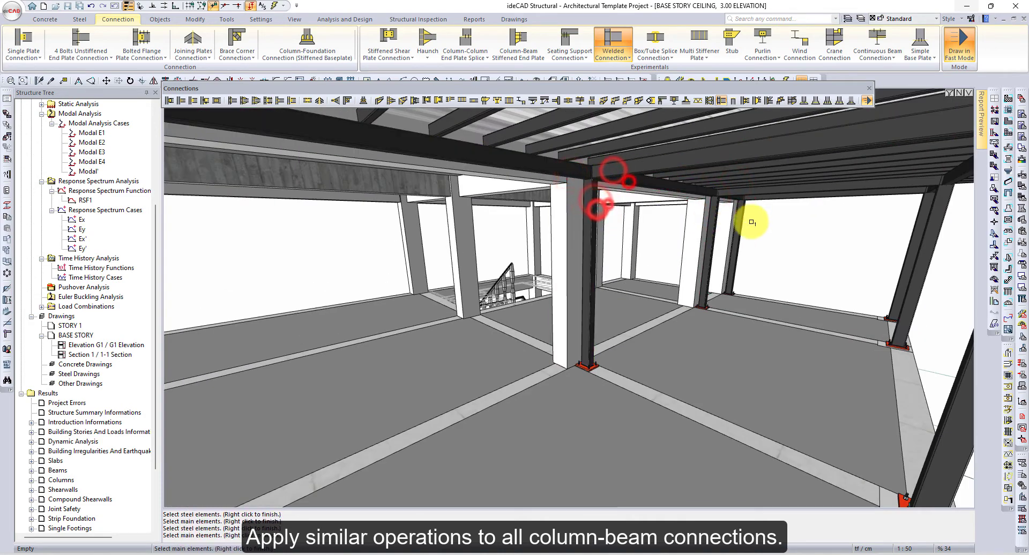
pyautogui.scroll(-2, 886, 200)
pyautogui.click(927, 216)
pyautogui.click(954, 156)
pyautogui.click(630, 214)
pyautogui.click(644, 194)
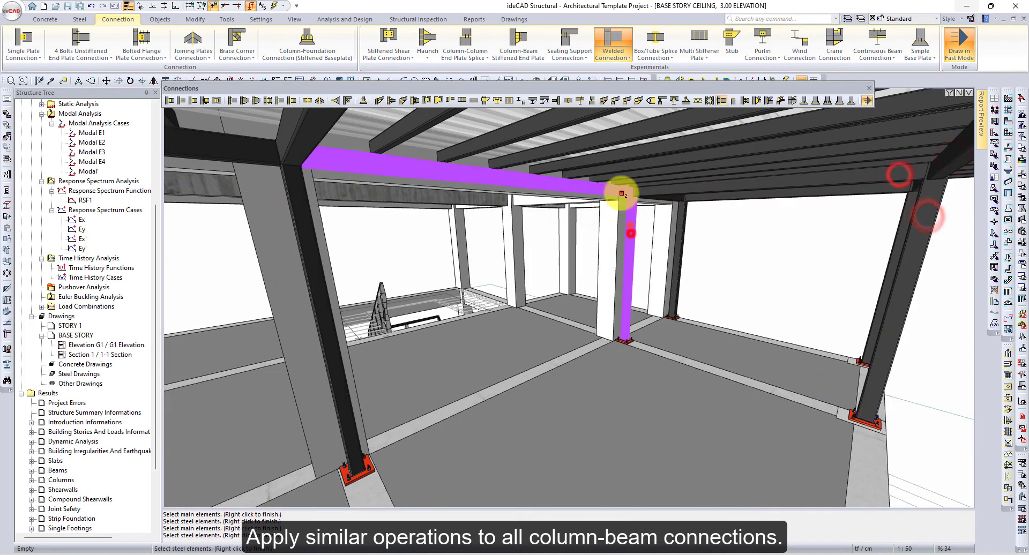
# Weld the middle, right and remaining inner-frame columns to their beams, then exit the command.
pyautogui.scroll(-3, 666, 230)
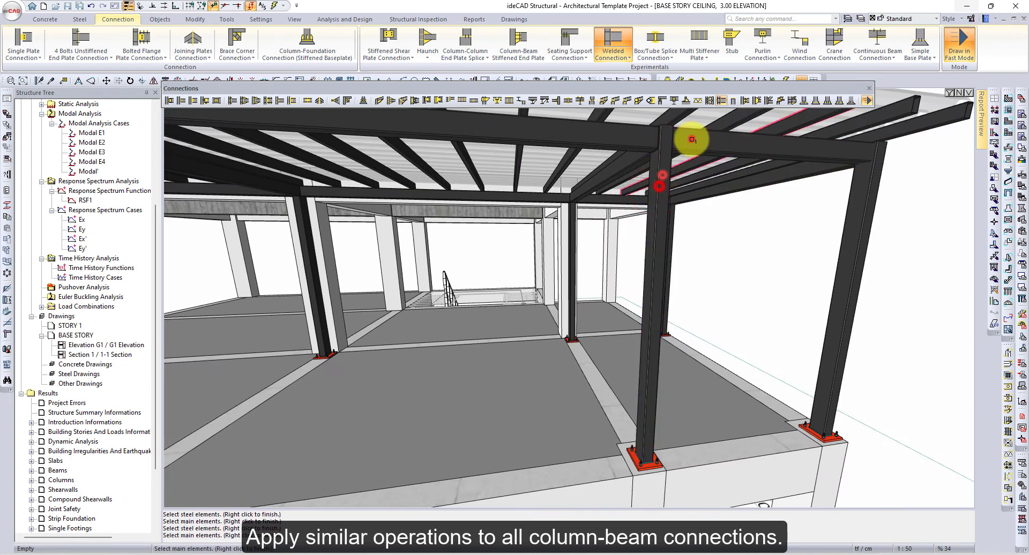
pyautogui.click(581, 252)
pyautogui.click(604, 202)
pyautogui.click(860, 217)
pyautogui.click(824, 151)
pyautogui.scroll(3, 638, 211)
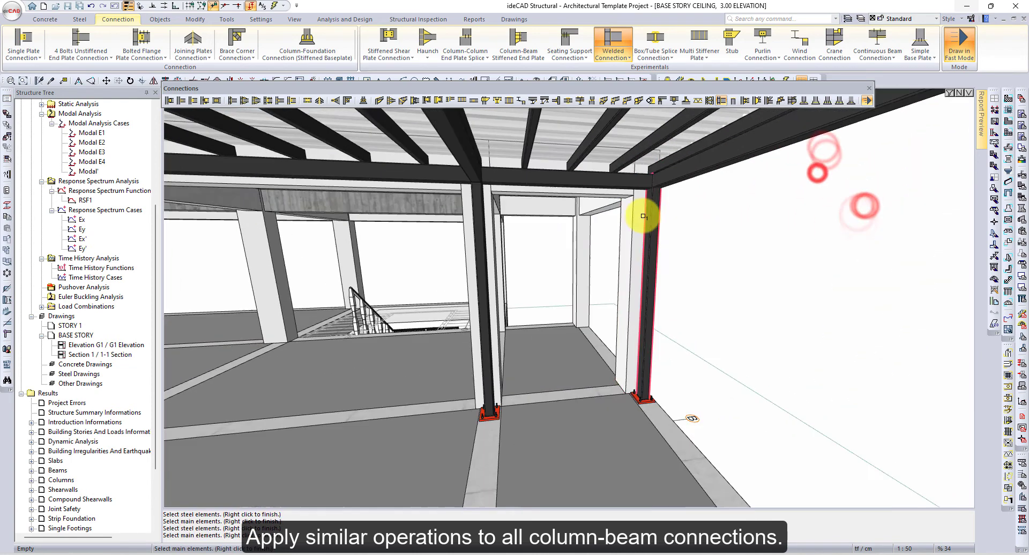
pyautogui.click(651, 211)
pyautogui.click(638, 183)
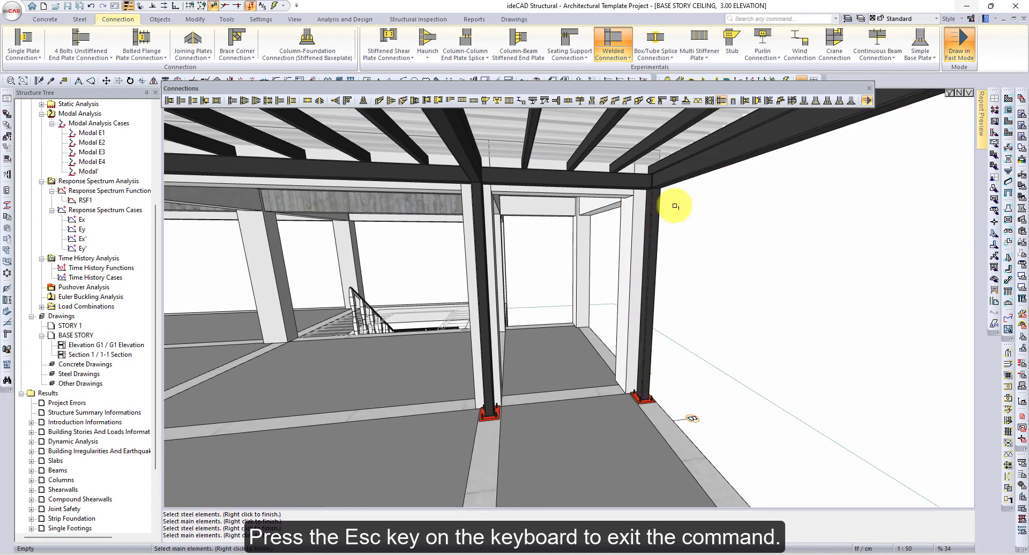
pyautogui.press('Escape')
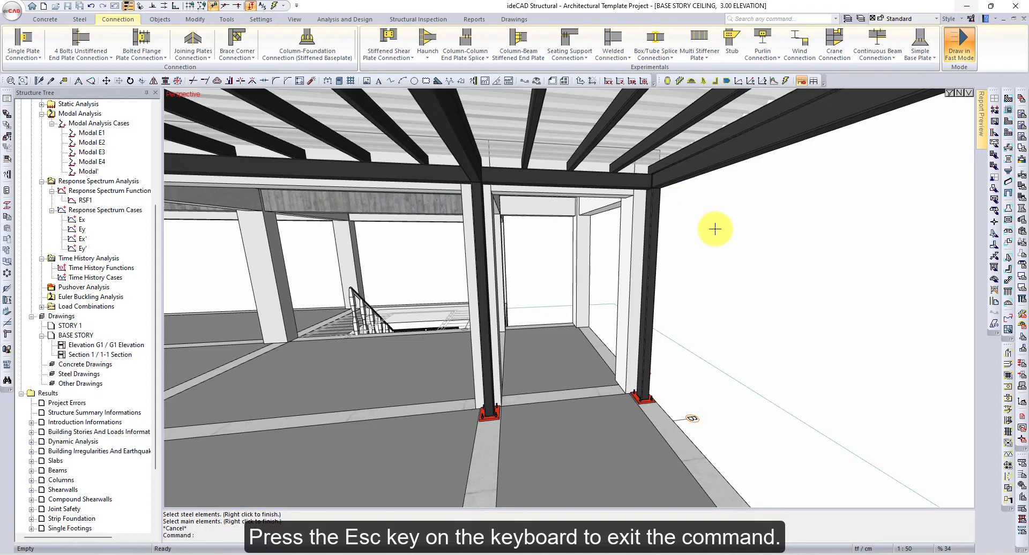
# Run Analysis+Design (F9) from the Concrete tab, answering Yes to perform the analysis.
pyautogui.scroll(-5, 793, 250)
pyautogui.scroll(-2, 494, 286)
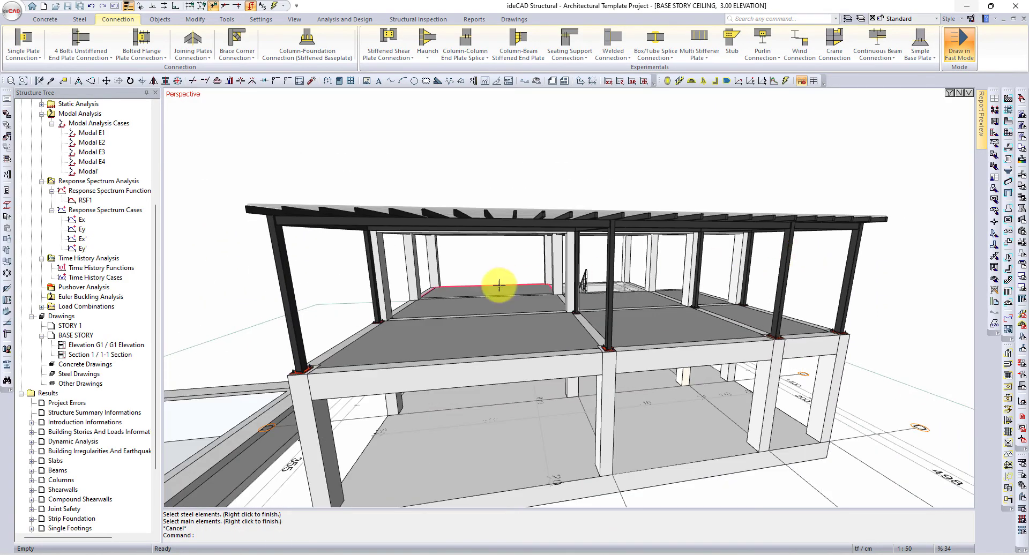
pyautogui.moveTo(494, 287); pyautogui.dragTo(531, 230, button='middle')
pyautogui.click(52, 25)
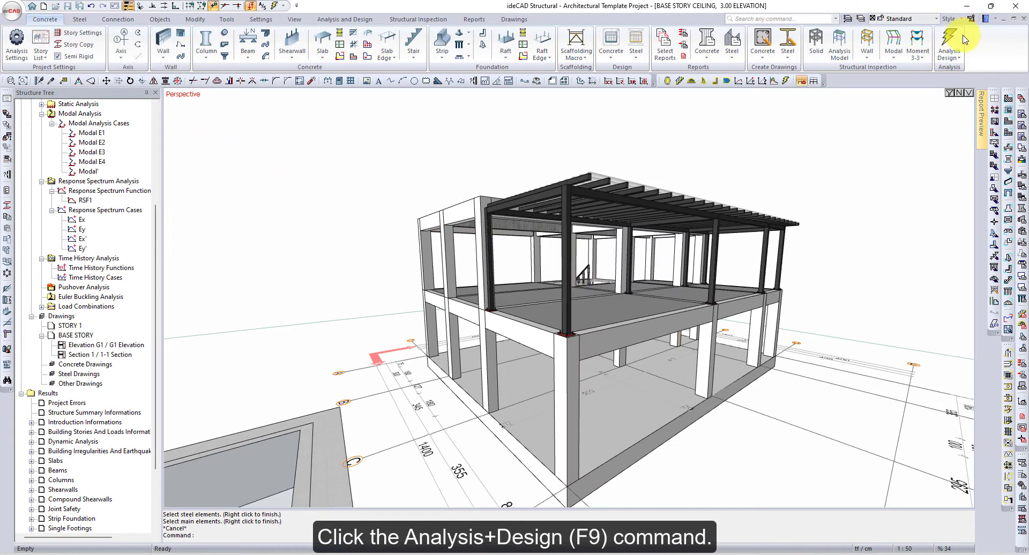
pyautogui.click(950, 41)
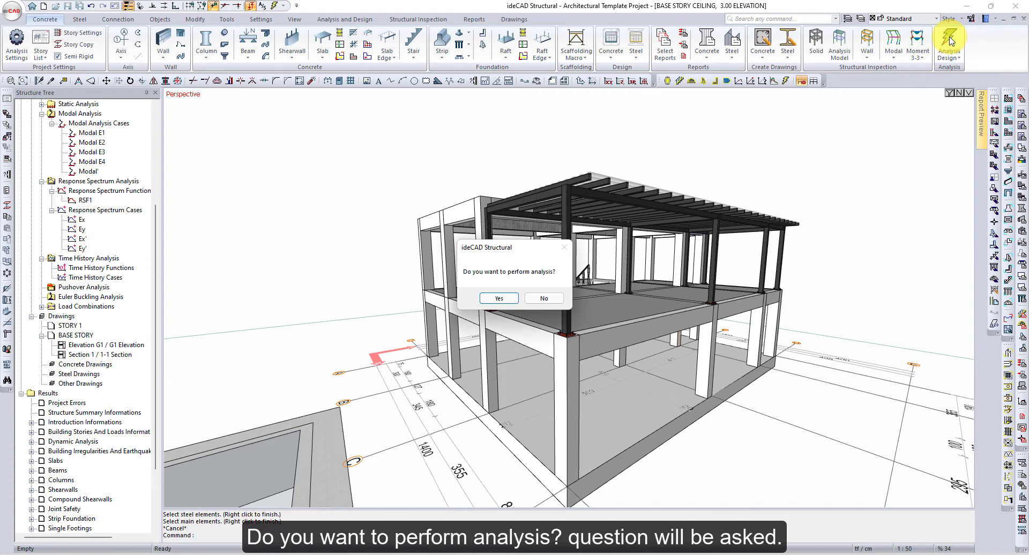
pyautogui.click(501, 299)
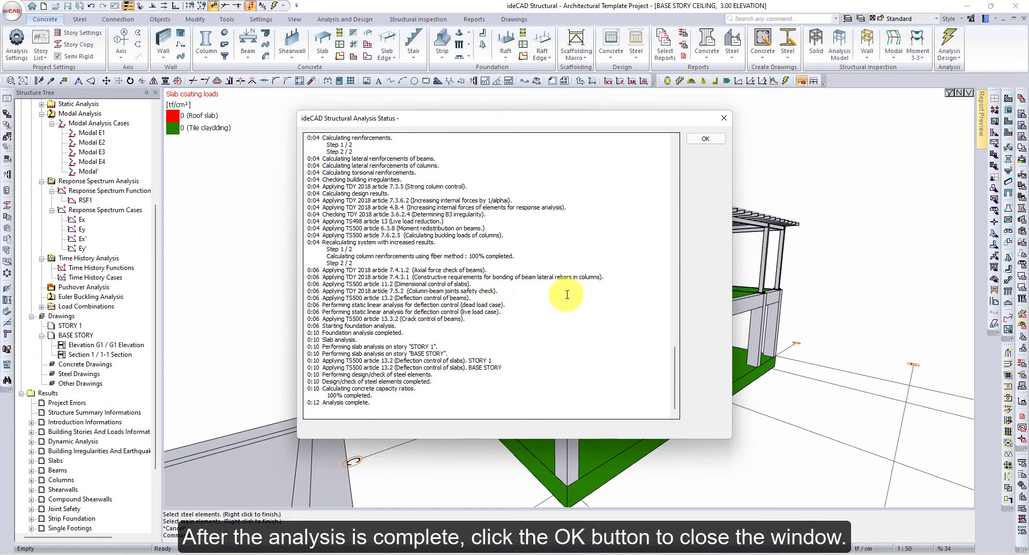
# Close the status report and set Structural Visualization to Steel Design with Connection failures output.
pyautogui.click(706, 139)
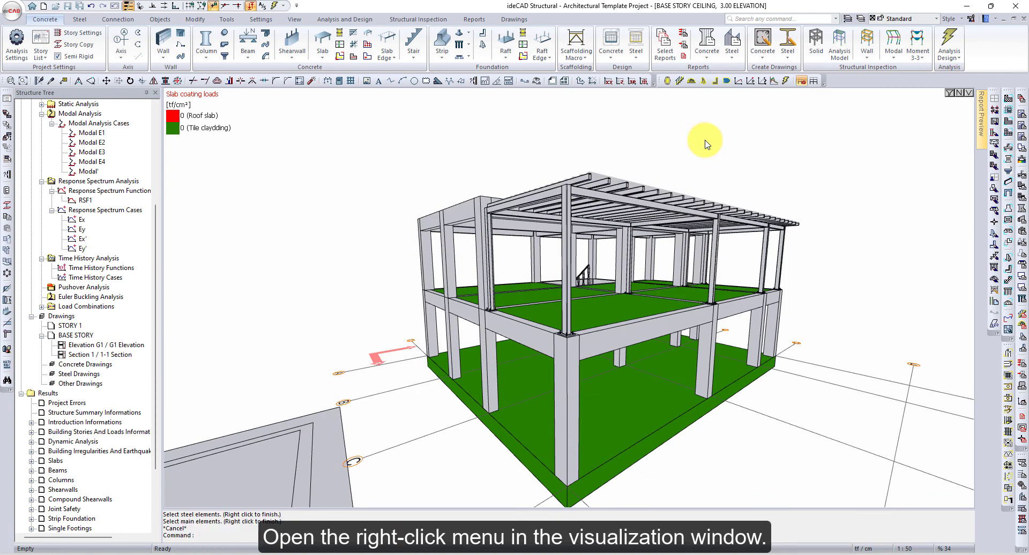
pyautogui.rightClick(705, 140)
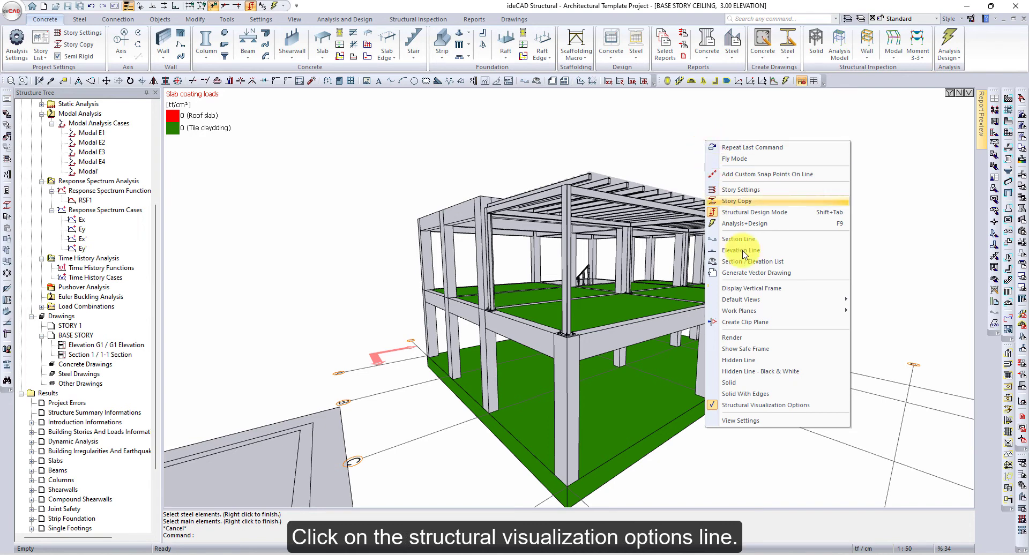
pyautogui.click(766, 406)
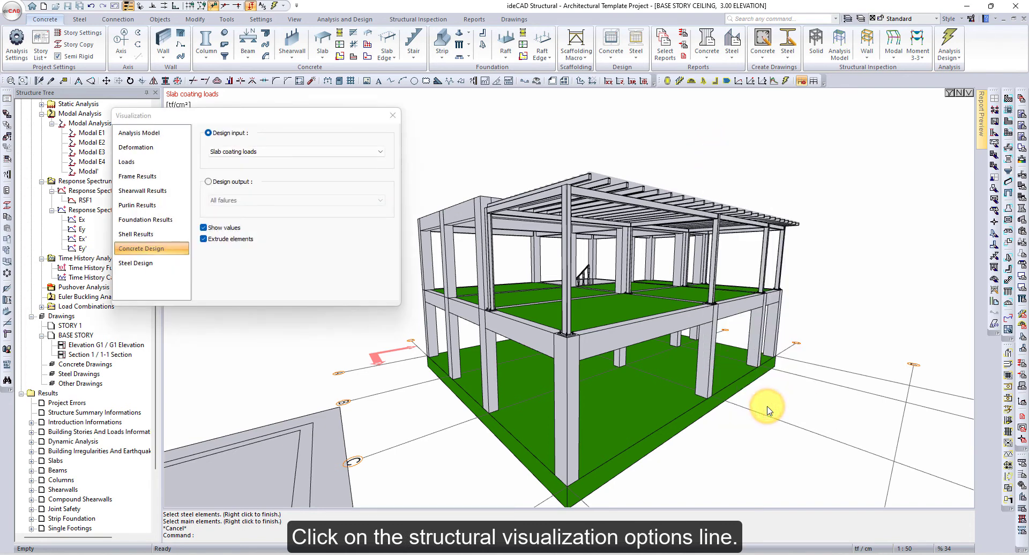
pyautogui.click(137, 264)
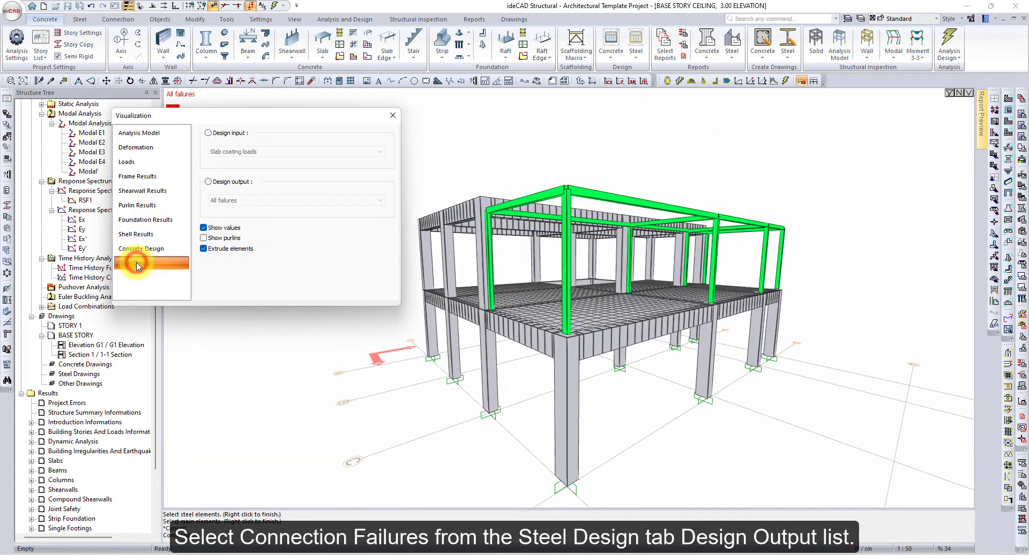
pyautogui.click(224, 182)
pyautogui.click(282, 199)
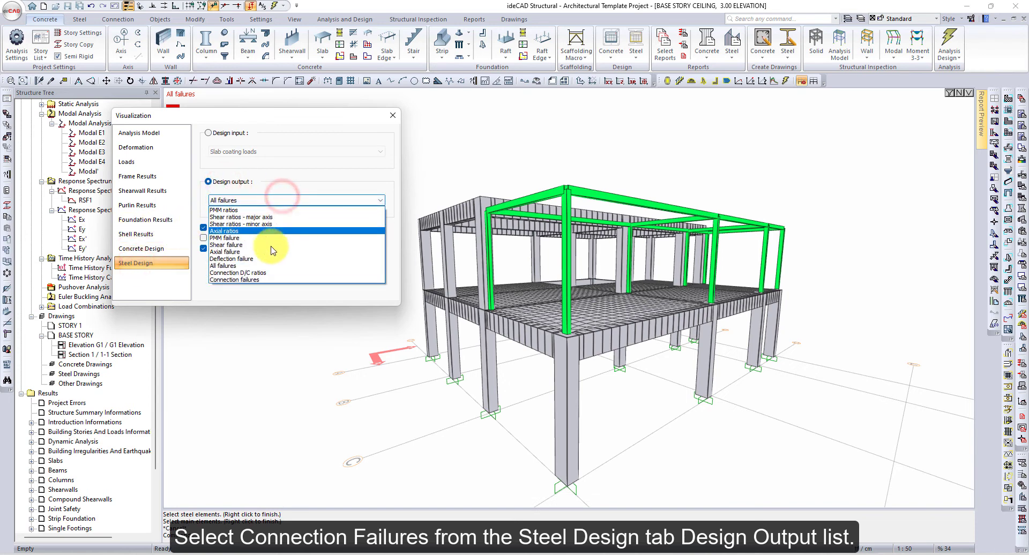
pyautogui.click(266, 280)
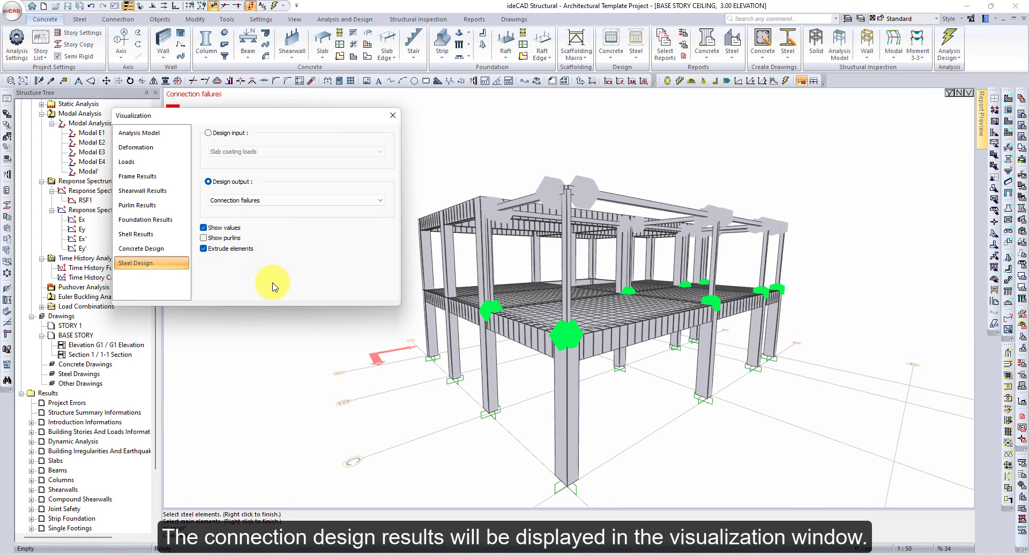